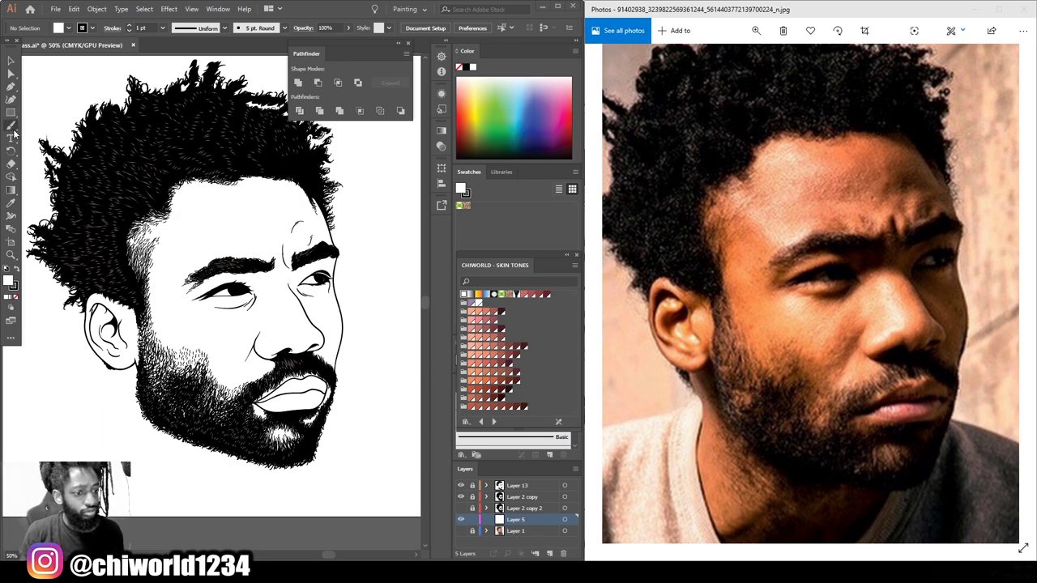
# Draw the base skin shape behind the face and ear with the Pencil tool, using a light orange skin-tone fill and no stroke.
pyautogui.click(11, 128)
pyautogui.click(34, 154)
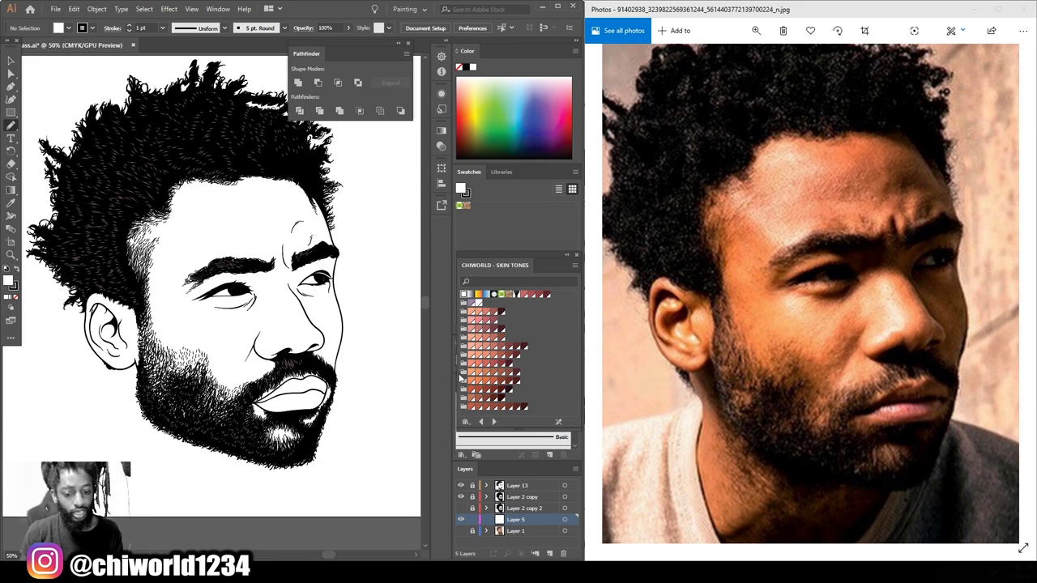
pyautogui.click(471, 379)
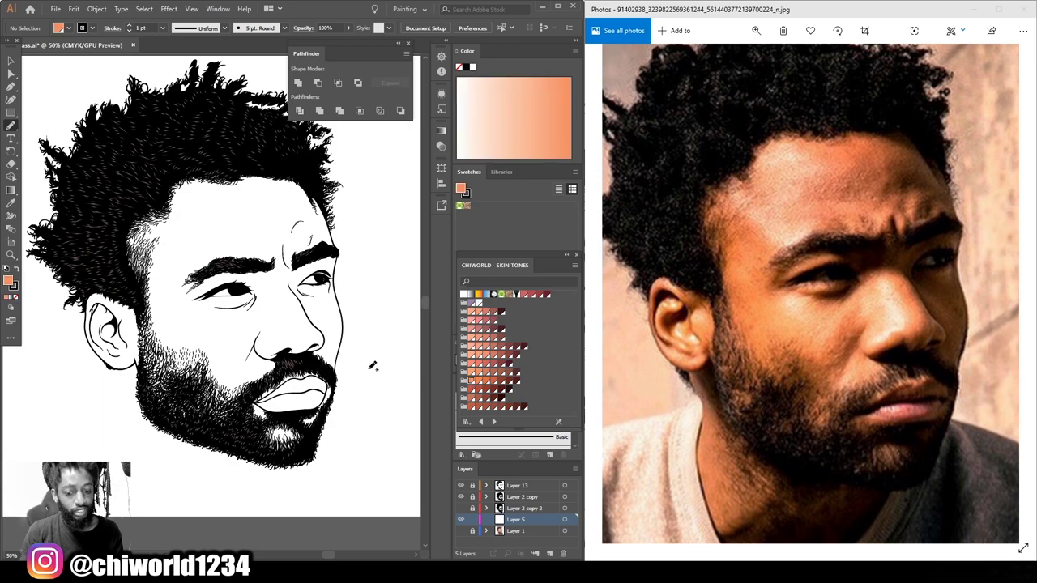
pyautogui.click(14, 287)
pyautogui.click(16, 297)
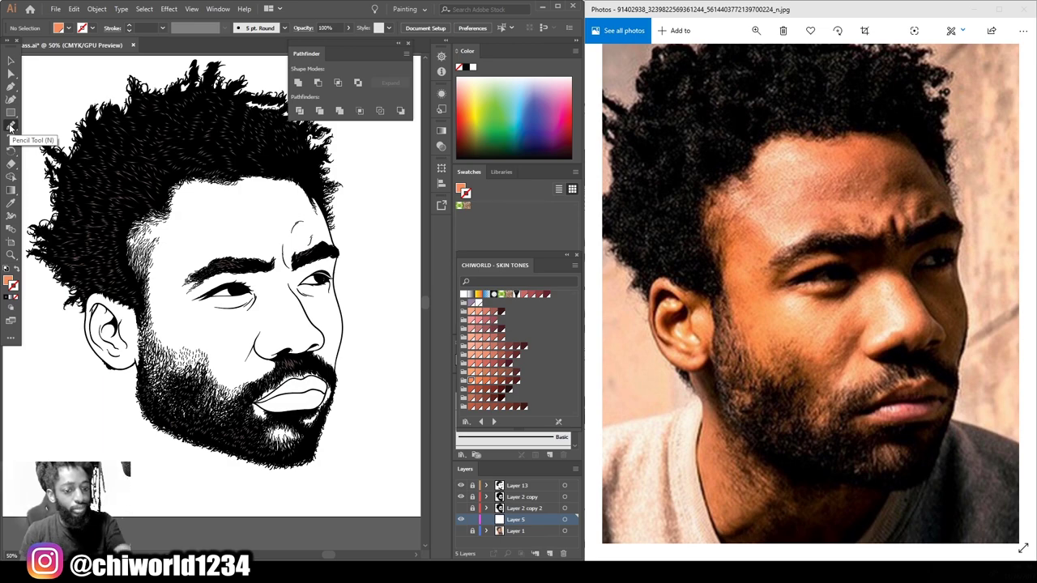
pyautogui.click(11, 127)
pyautogui.moveTo(120, 209)
pyautogui.mouseDown()
pyautogui.moveTo(81, 257)
pyautogui.moveTo(78, 336)
pyautogui.moveTo(128, 376)
pyautogui.moveTo(141, 403)
pyautogui.moveTo(235, 458)
pyautogui.moveTo(325, 448)
pyautogui.moveTo(346, 345)
pyautogui.moveTo(327, 204)
pyautogui.moveTo(247, 138)
pyautogui.moveTo(118, 212)
pyautogui.mouseUp()
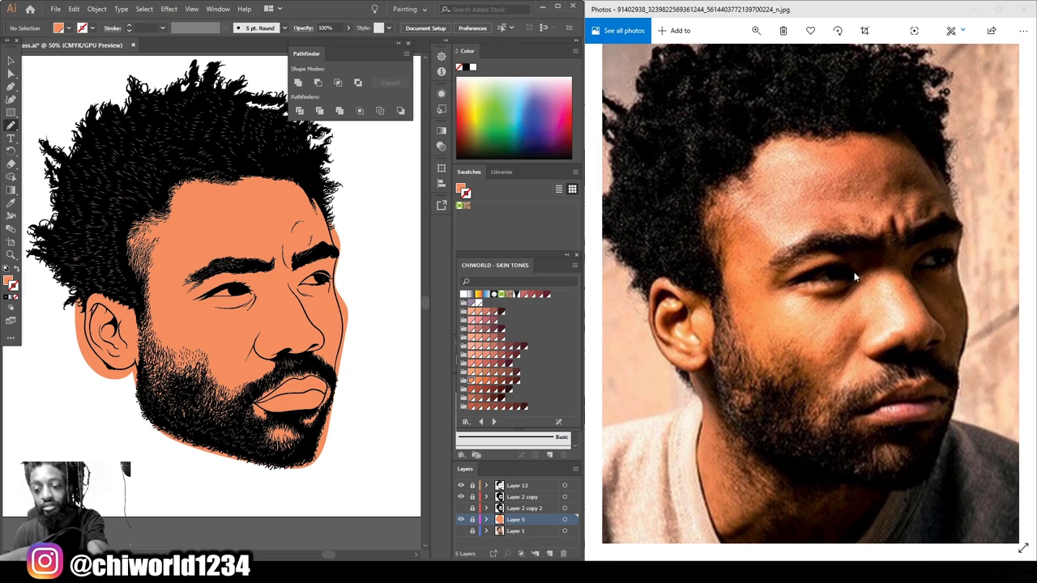
# Choose a darker skin tone and, on a new layer above the base skin, draw a shadow shape across the nose bridge and inner eyes.
pyautogui.click(493, 380)
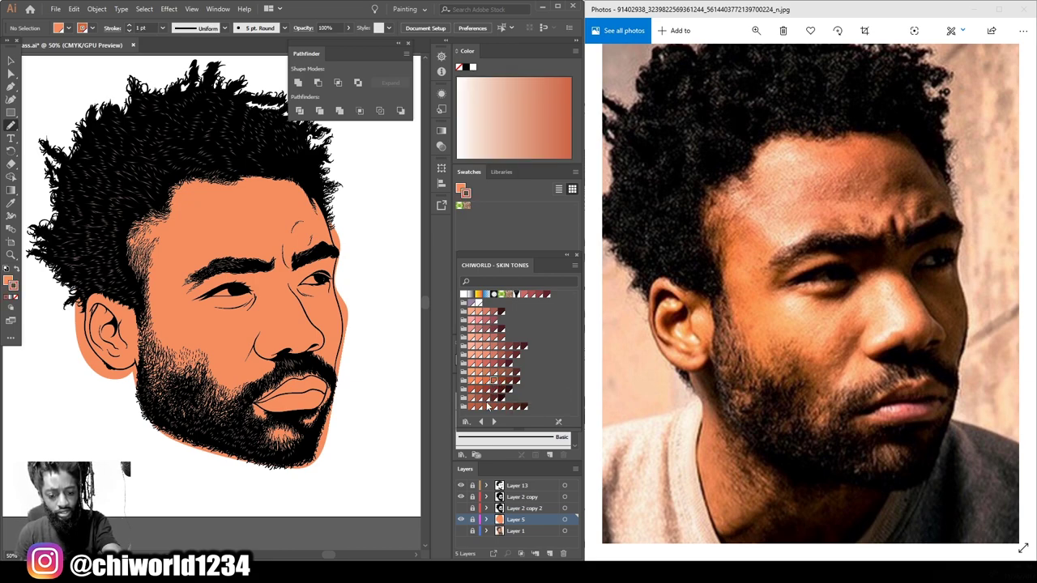
pyautogui.click(548, 554)
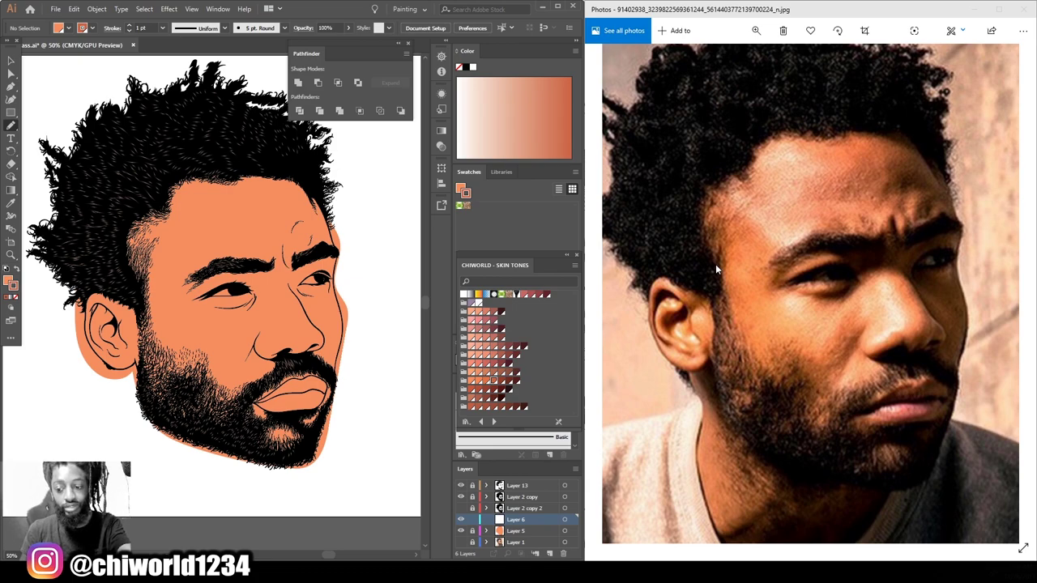
pyautogui.moveTo(266, 297); pyautogui.dragTo(216, 306)
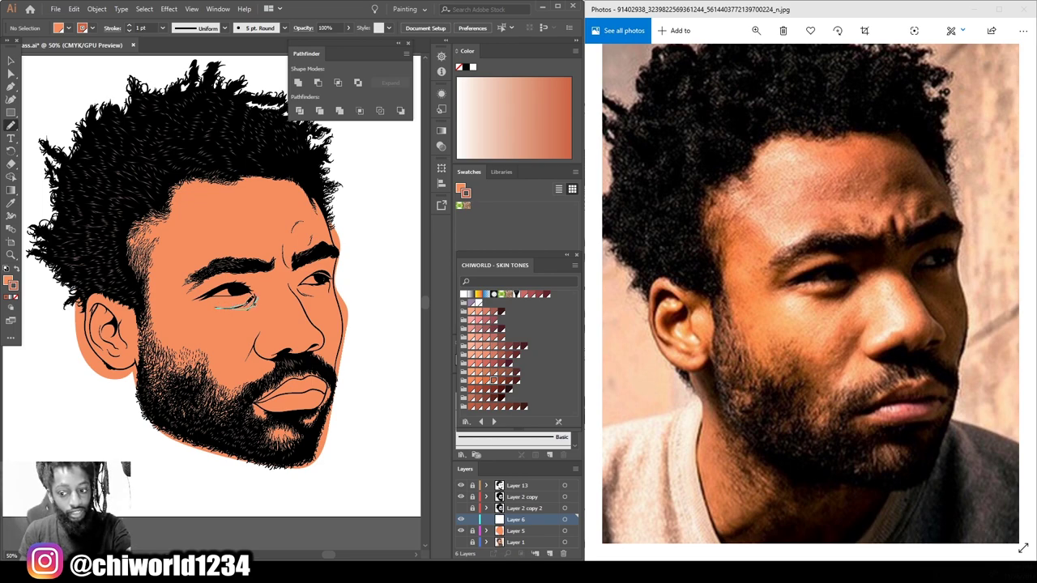
pyautogui.moveTo(245, 282)
pyautogui.mouseDown()
pyautogui.moveTo(232, 284)
pyautogui.moveTo(248, 276)
pyautogui.moveTo(231, 265)
pyautogui.moveTo(277, 268)
pyautogui.moveTo(316, 253)
pyautogui.moveTo(315, 279)
pyautogui.moveTo(300, 295)
pyautogui.moveTo(275, 286)
pyautogui.moveTo(257, 306)
pyautogui.mouseUp()
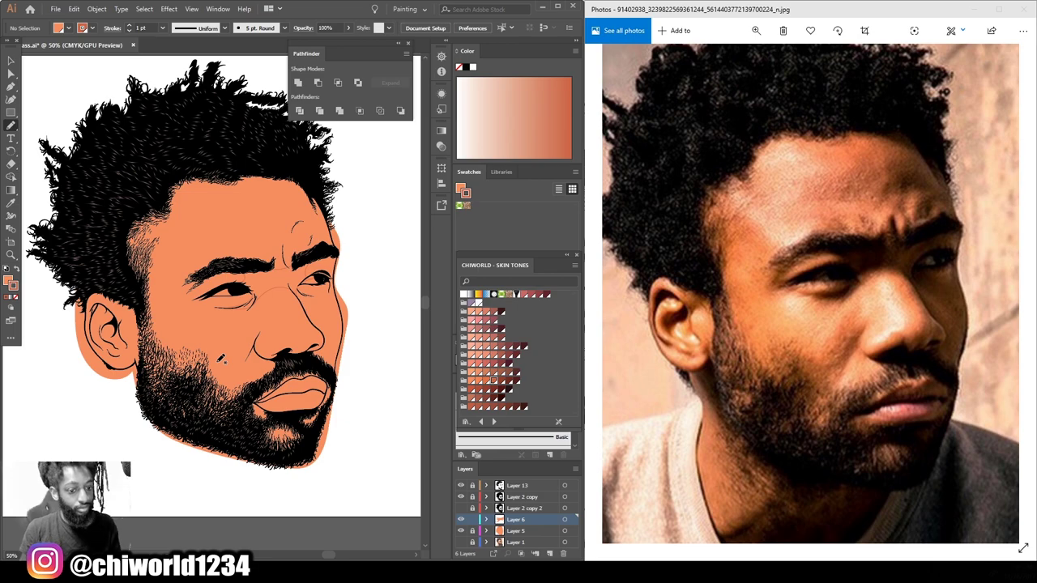
# Swap the nose-bridge shape's fill and stroke so it is filled with the darker tone, and remove its stroke.
pyautogui.click(10, 61)
pyautogui.click(251, 284)
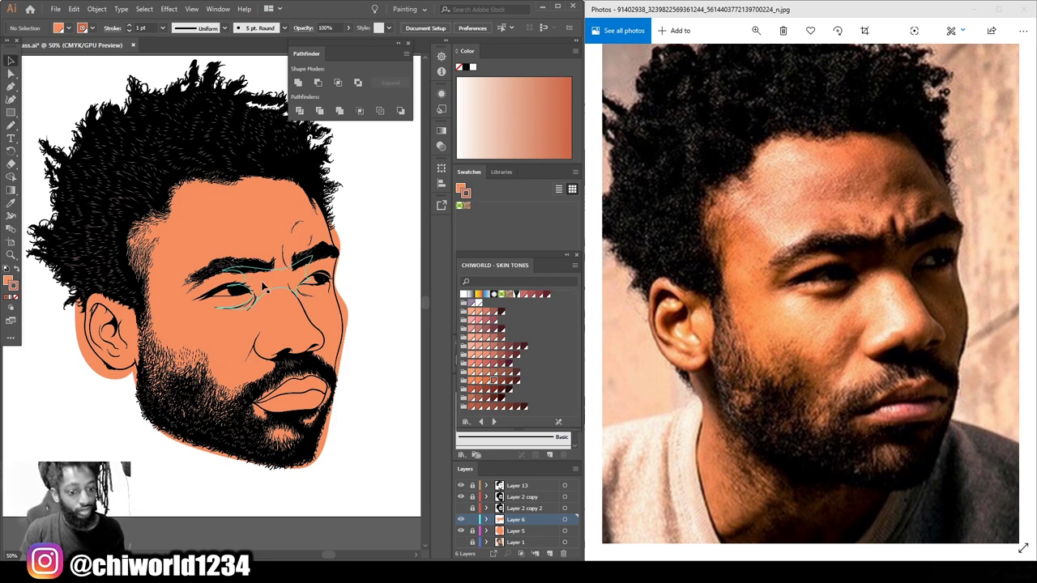
pyautogui.click(17, 274)
pyautogui.click(16, 298)
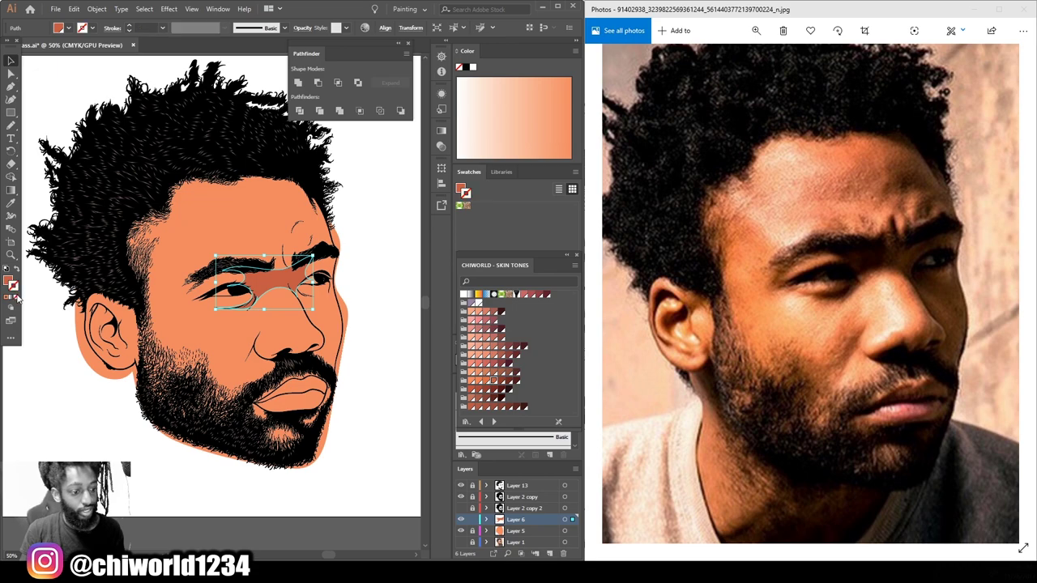
pyautogui.click(10, 282)
pyautogui.click(32, 320)
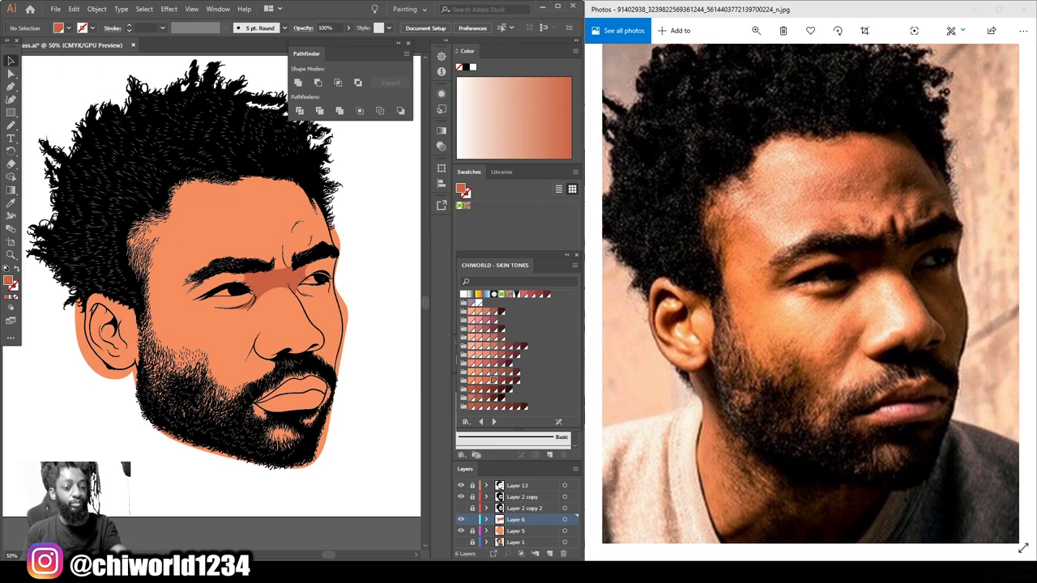
# Draw darker shadow shapes with the Pencil tool along the far side of the nose and cheek, around the mouth and chin, and beside the nostril.
pyautogui.click(10, 125)
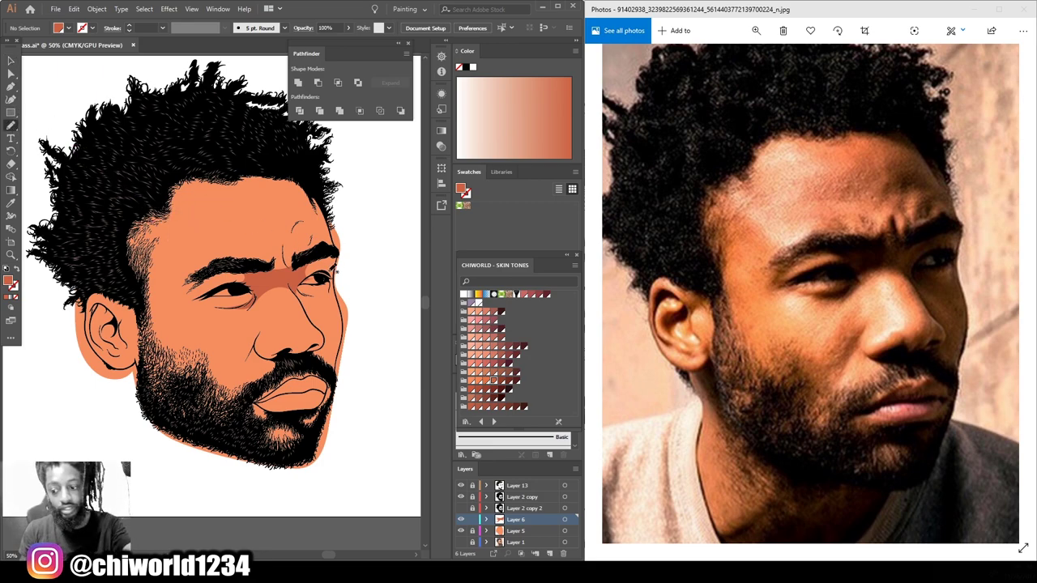
pyautogui.moveTo(293, 282)
pyautogui.mouseDown()
pyautogui.moveTo(324, 335)
pyautogui.moveTo(286, 357)
pyautogui.moveTo(335, 382)
pyautogui.moveTo(348, 329)
pyautogui.moveTo(345, 337)
pyautogui.moveTo(341, 253)
pyautogui.moveTo(303, 254)
pyautogui.moveTo(285, 293)
pyautogui.mouseUp()
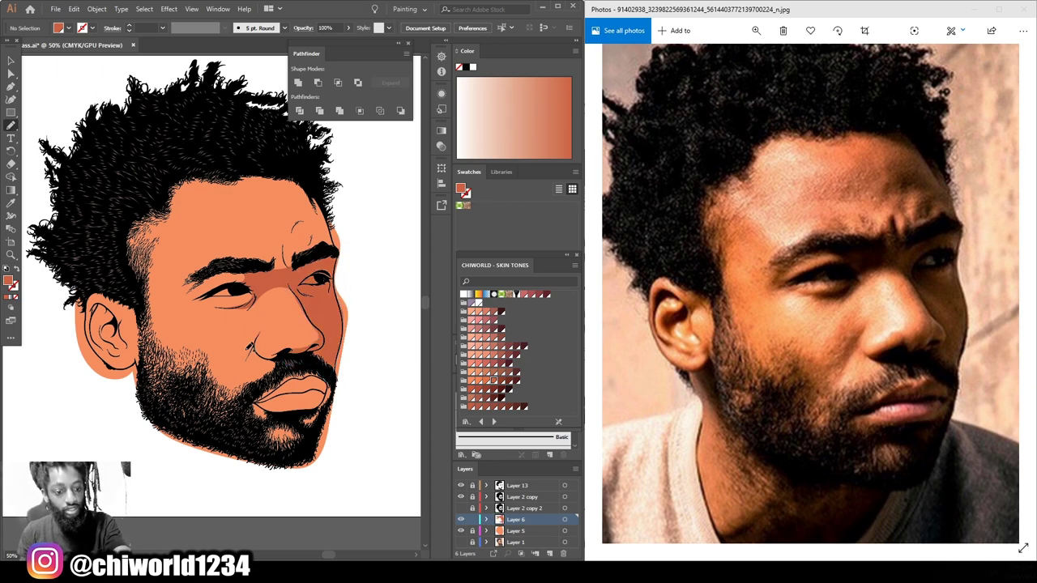
pyautogui.moveTo(280, 450)
pyautogui.mouseDown()
pyautogui.moveTo(293, 456)
pyautogui.moveTo(324, 425)
pyautogui.moveTo(336, 381)
pyautogui.moveTo(325, 364)
pyautogui.moveTo(311, 360)
pyautogui.moveTo(308, 371)
pyautogui.moveTo(331, 392)
pyautogui.moveTo(290, 414)
pyautogui.mouseUp()
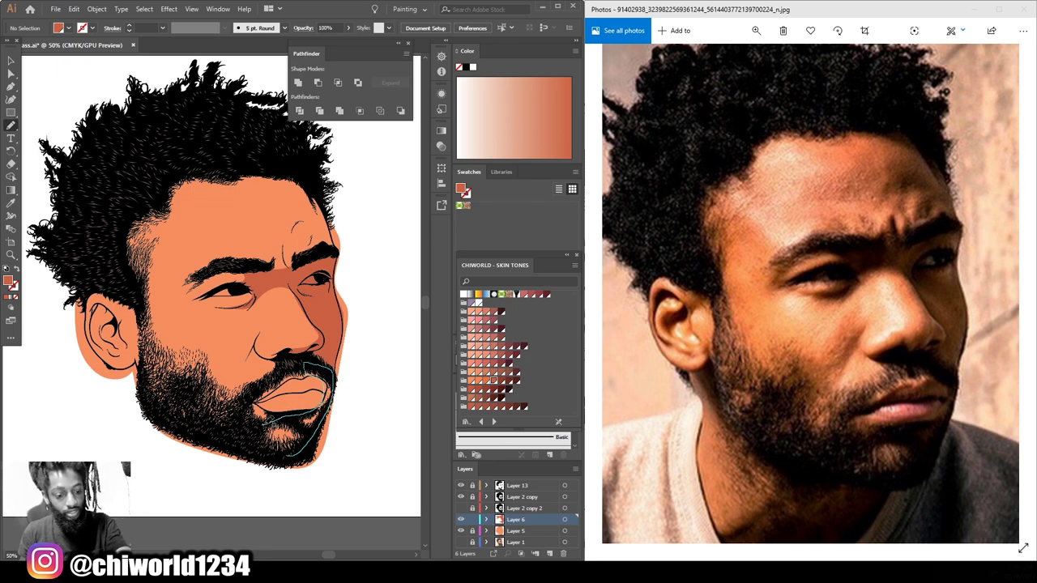
pyautogui.hotkey('ctrl', 'shift', 'a')
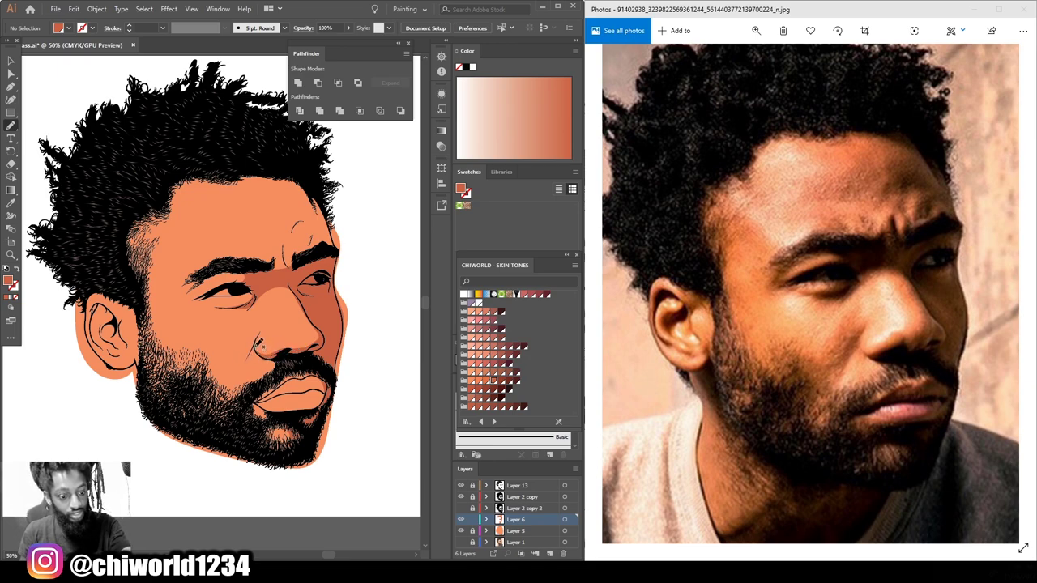
pyautogui.moveTo(260, 328); pyautogui.dragTo(247, 359)
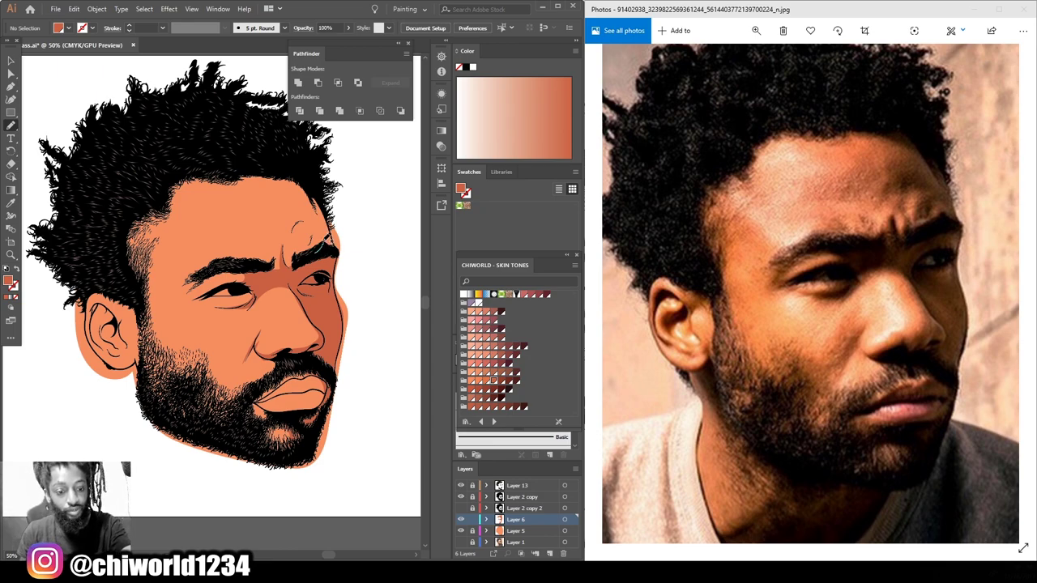
# Draw shadow shapes over the frown and far side of the forehead, inside the ear, and on the bearded cheek.
pyautogui.moveTo(314, 237); pyautogui.dragTo(302, 247)
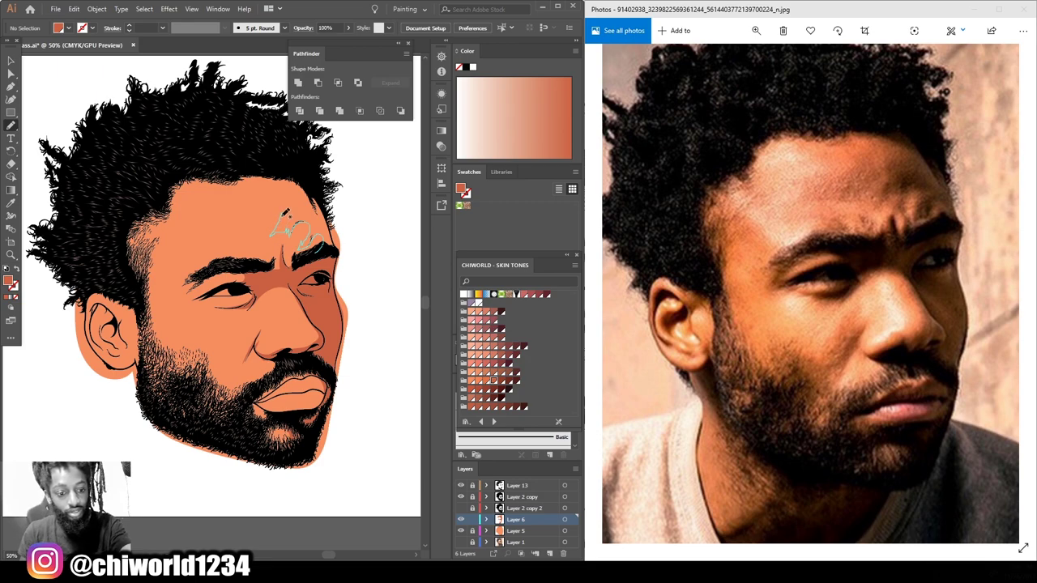
pyautogui.moveTo(274, 172)
pyautogui.mouseDown()
pyautogui.moveTo(302, 179)
pyautogui.moveTo(341, 258)
pyautogui.mouseUp()
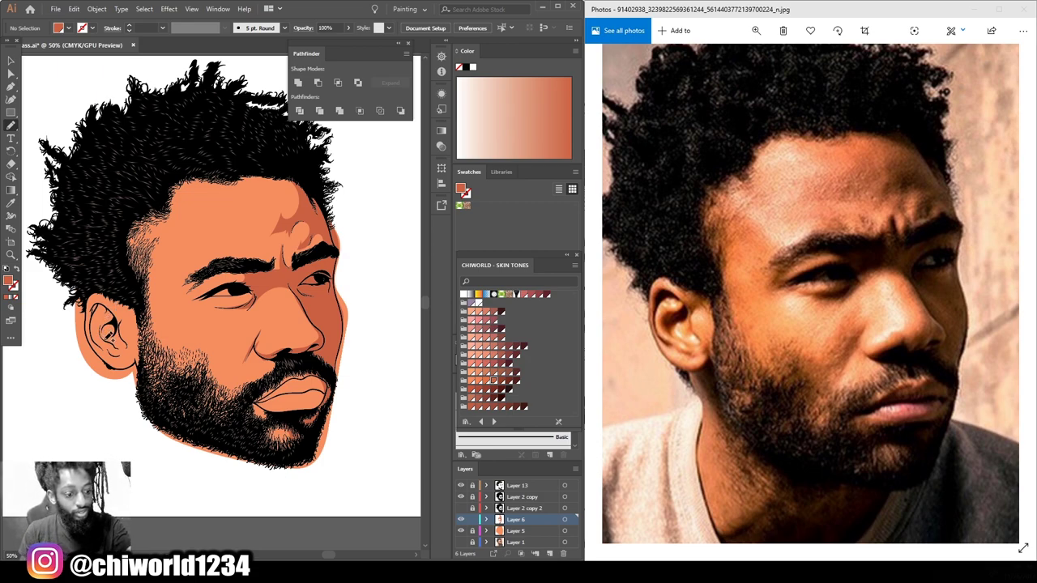
pyautogui.moveTo(107, 328); pyautogui.dragTo(107, 327)
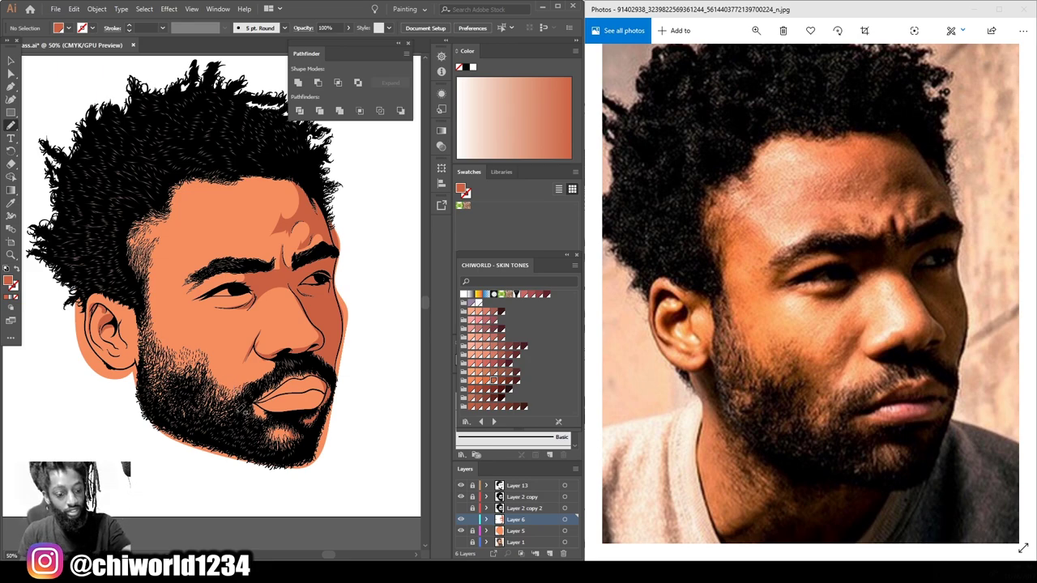
pyautogui.moveTo(239, 413)
pyautogui.mouseDown()
pyautogui.moveTo(243, 381)
pyautogui.moveTo(226, 400)
pyautogui.moveTo(199, 350)
pyautogui.moveTo(176, 388)
pyautogui.moveTo(203, 417)
pyautogui.mouseUp()
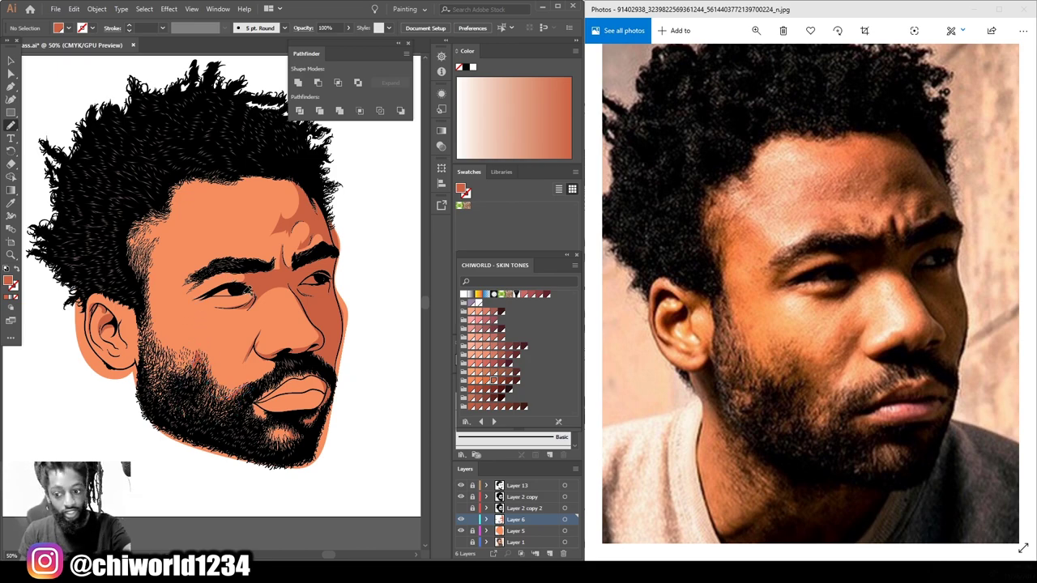
# Draw shadow shapes under the near eye and eyebrow, and along the hairline and temple.
pyautogui.moveTo(250, 305)
pyautogui.mouseDown()
pyautogui.moveTo(209, 303)
pyautogui.moveTo(241, 304)
pyautogui.moveTo(247, 286)
pyautogui.moveTo(256, 293)
pyautogui.mouseUp()
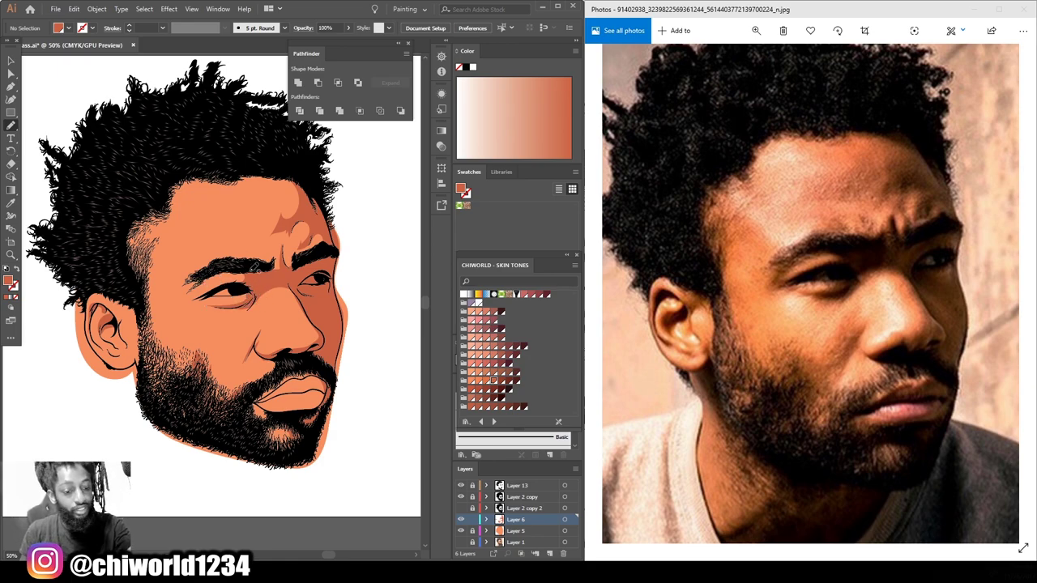
pyautogui.moveTo(242, 266)
pyautogui.mouseDown()
pyautogui.moveTo(191, 287)
pyautogui.moveTo(209, 267)
pyautogui.moveTo(188, 283)
pyautogui.moveTo(223, 261)
pyautogui.moveTo(252, 263)
pyautogui.mouseUp()
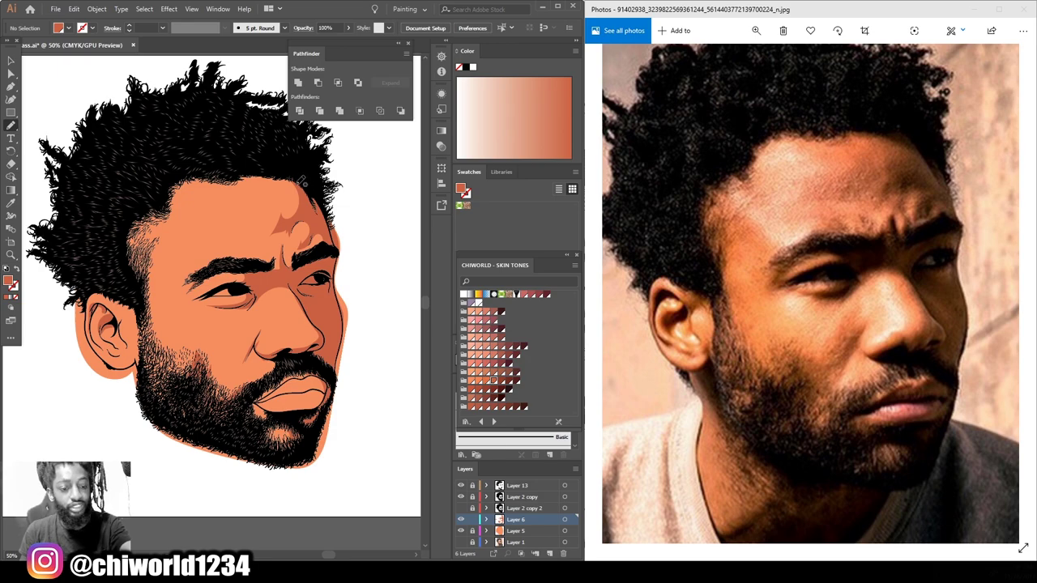
pyautogui.moveTo(287, 179)
pyautogui.mouseDown()
pyautogui.moveTo(223, 188)
pyautogui.moveTo(210, 167)
pyautogui.moveTo(293, 162)
pyautogui.mouseUp()
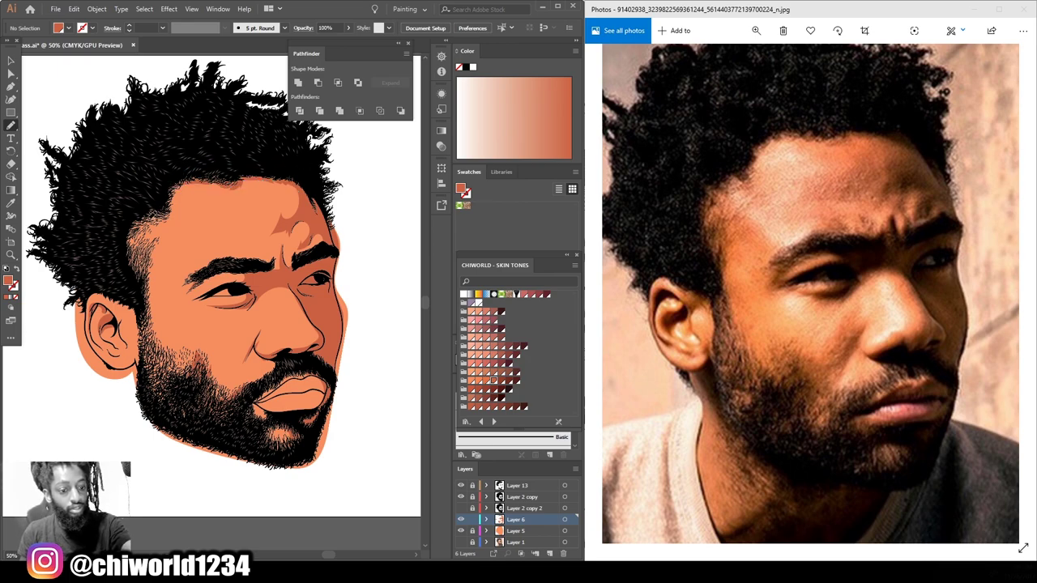
pyautogui.moveTo(134, 289)
pyautogui.mouseDown()
pyautogui.moveTo(143, 215)
pyautogui.moveTo(160, 215)
pyautogui.moveTo(174, 185)
pyautogui.moveTo(113, 194)
pyautogui.moveTo(121, 269)
pyautogui.mouseUp()
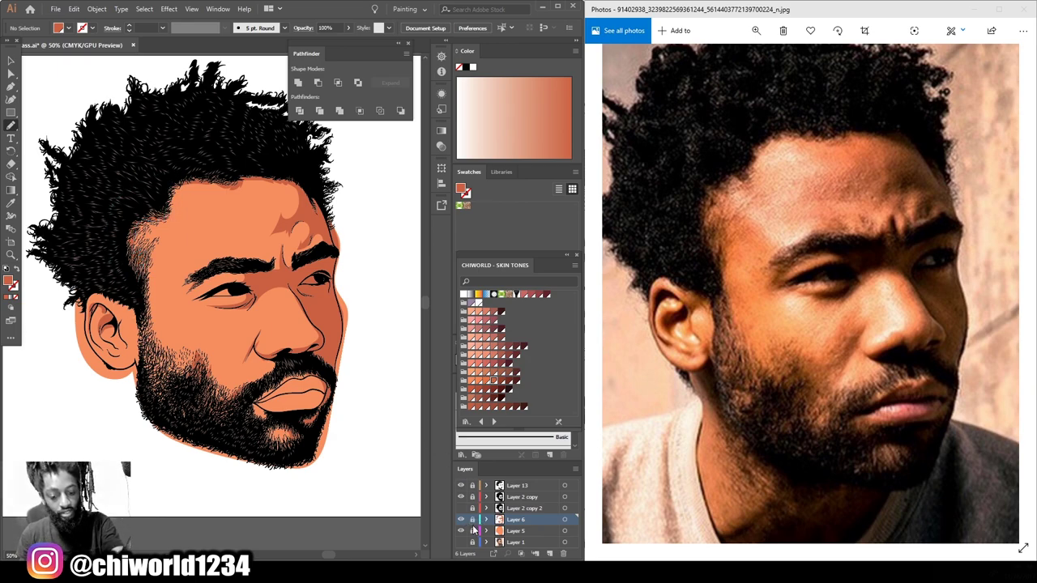
# Add a new layer between the shadow layer and the base skin layer, and choose the C=7 M=69 Y=79 K=0 skin tone.
pyautogui.click(548, 553)
pyautogui.moveTo(508, 524); pyautogui.dragTo(511, 538)
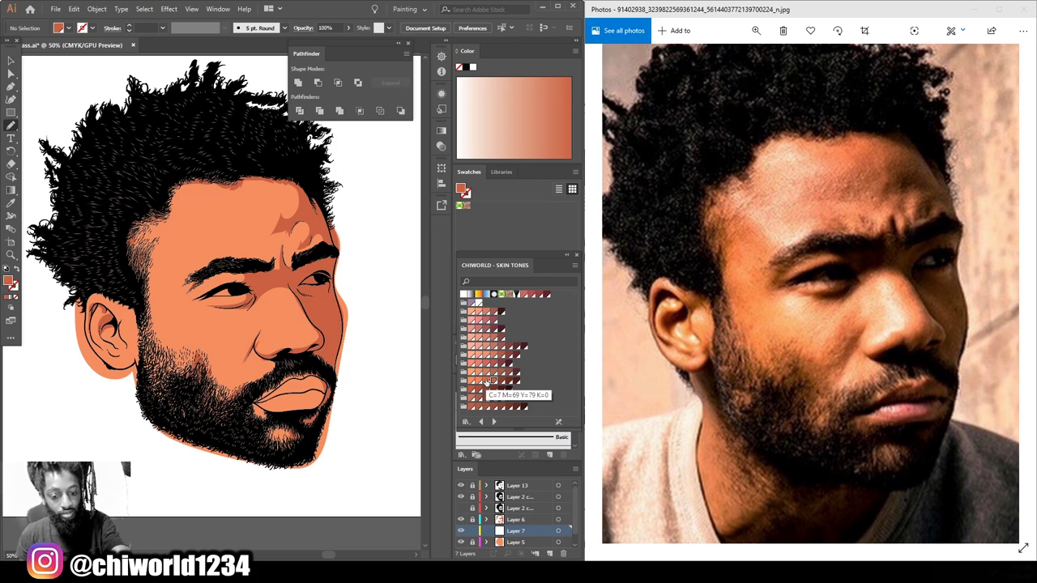
pyautogui.click(486, 380)
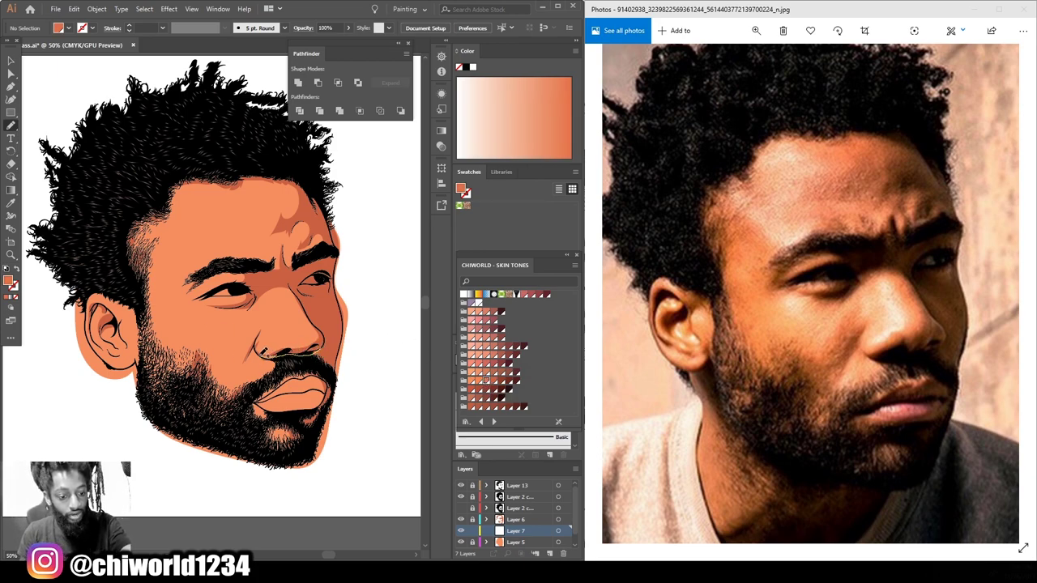
pyautogui.moveTo(276, 342)
pyautogui.mouseDown()
pyautogui.moveTo(298, 337)
pyautogui.moveTo(302, 316)
pyautogui.moveTo(272, 279)
pyautogui.moveTo(306, 294)
pyautogui.moveTo(328, 344)
pyautogui.mouseUp()
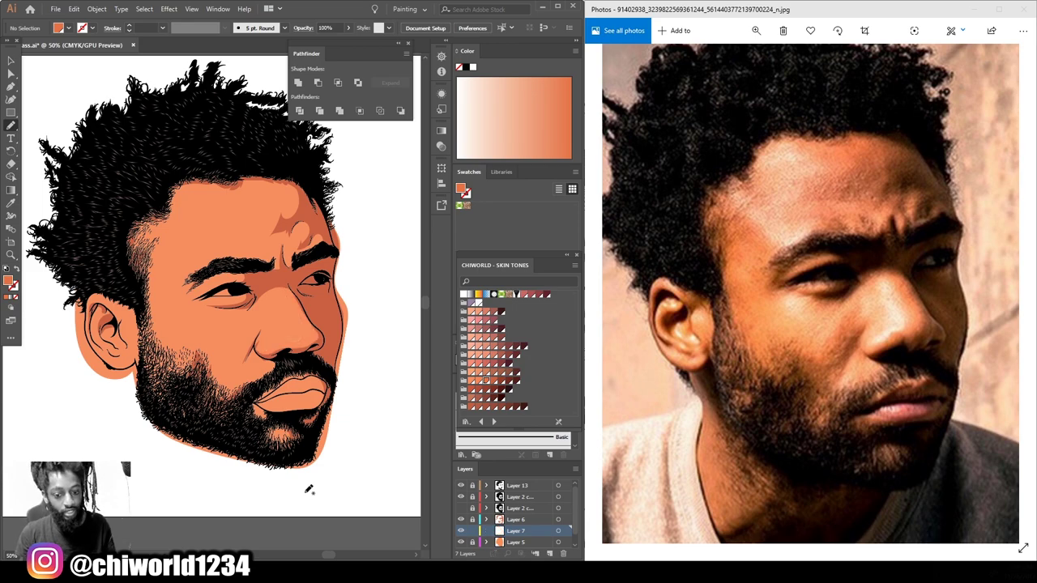
pyautogui.click(477, 379)
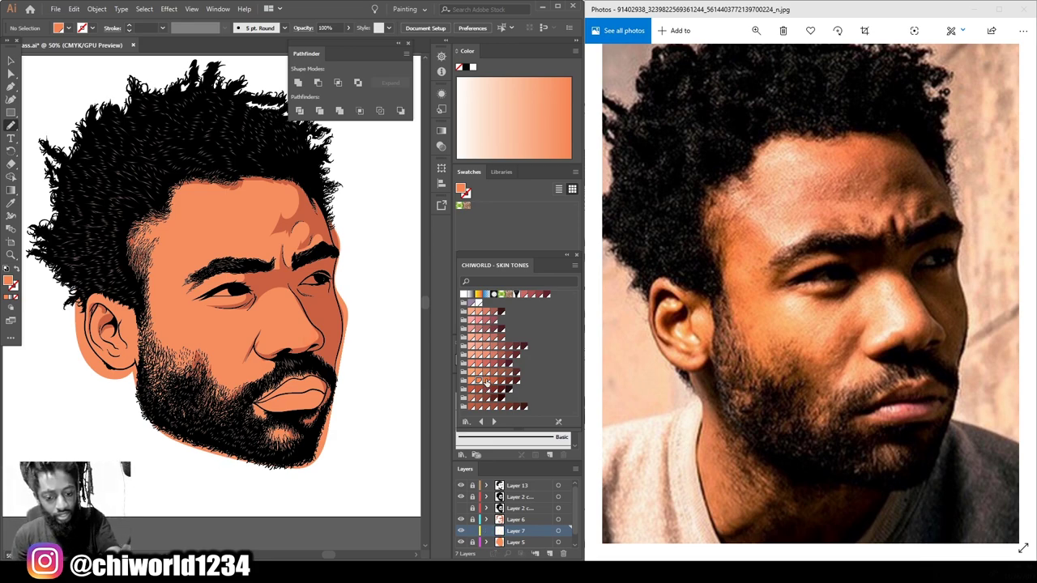
pyautogui.click(485, 379)
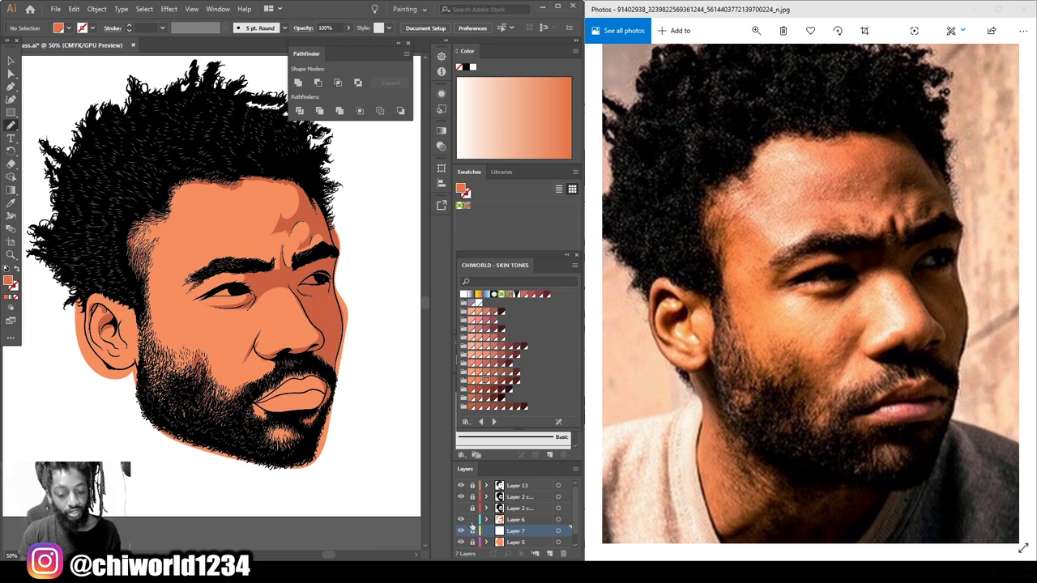
# Select all the shadow shapes and recolour them with the darker C=29 M=82 Y=88 K=27 skin tone.
pyautogui.click(11, 63)
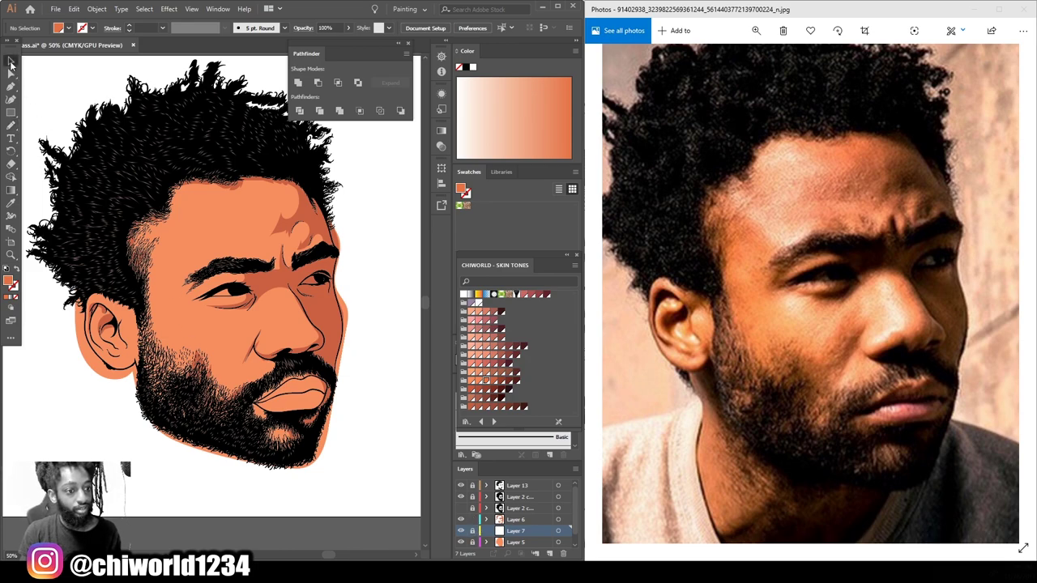
pyautogui.moveTo(291, 123); pyautogui.dragTo(368, 479)
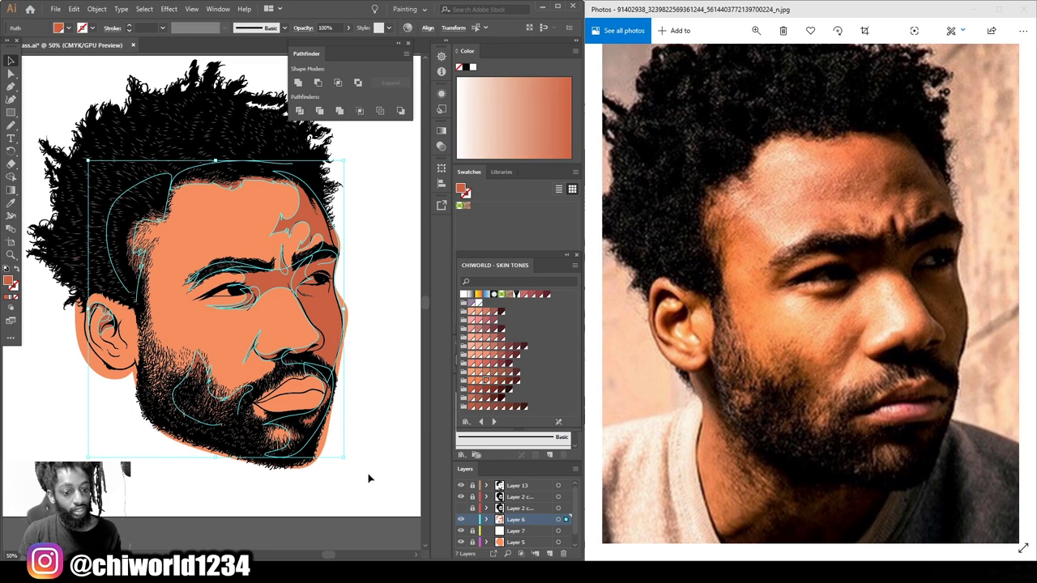
pyautogui.click(501, 382)
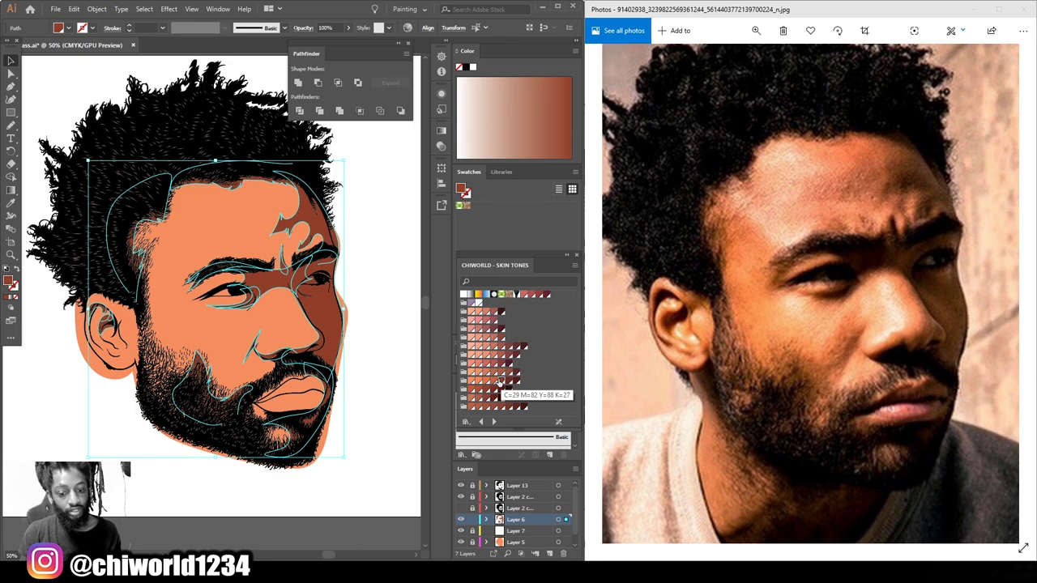
pyautogui.click(418, 352)
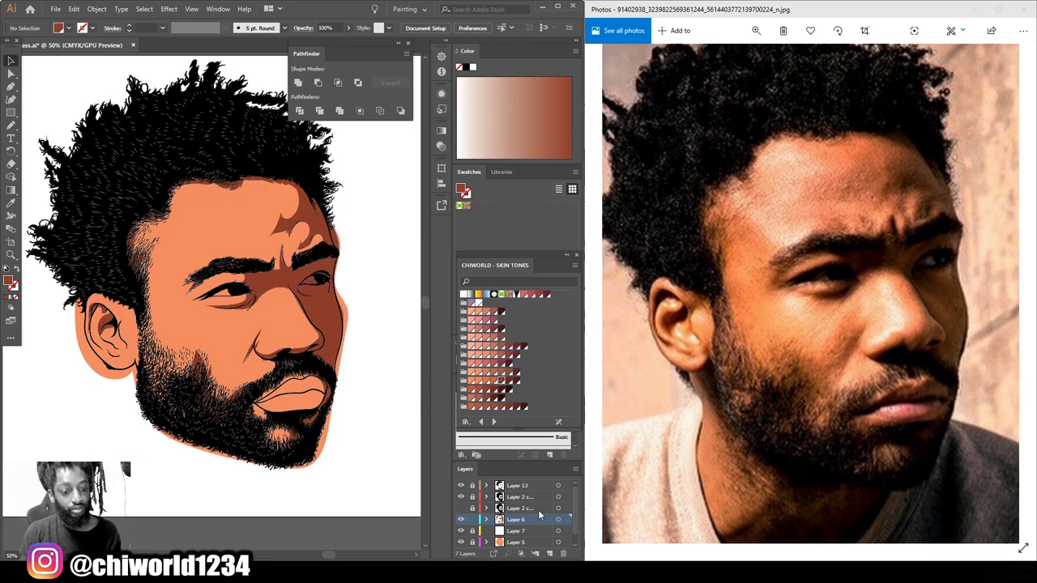
# On Layer 7, draw mid-shadow shapes in a lighter reddish-brown skin tone along the side of the nose and on the far side of the forehead.
pyautogui.click(518, 533)
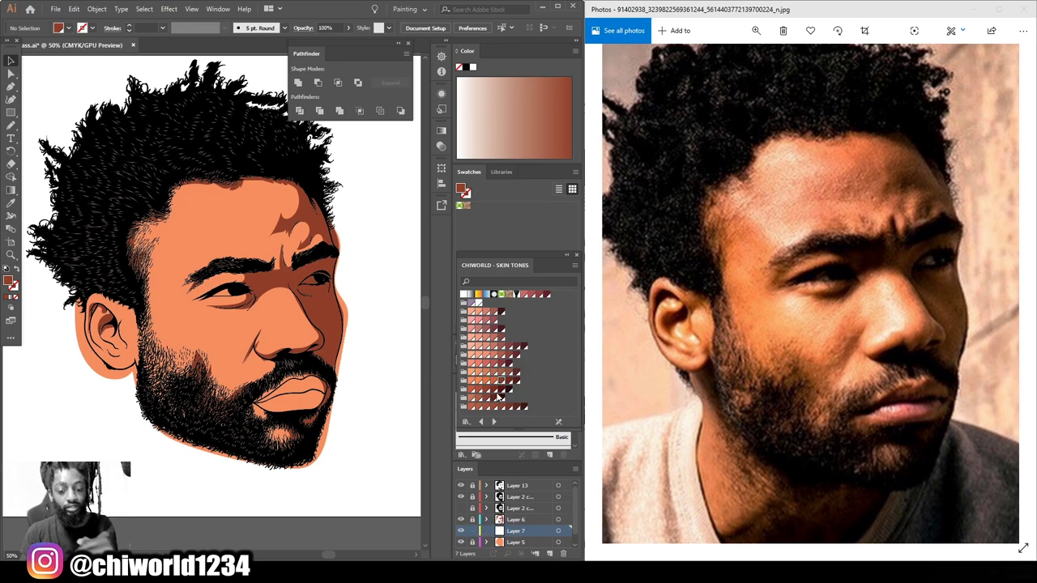
pyautogui.press('i')
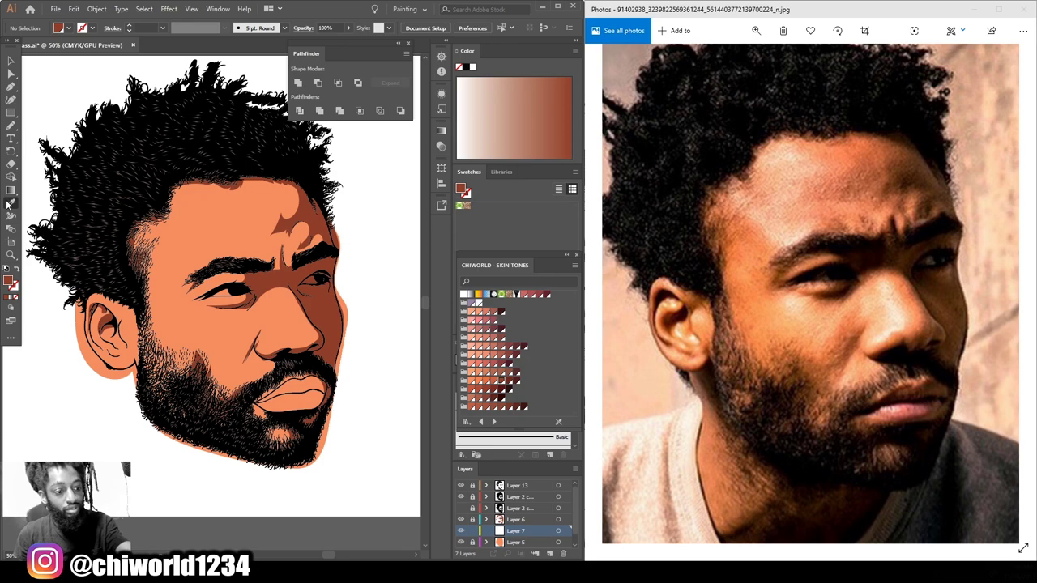
pyautogui.click(493, 380)
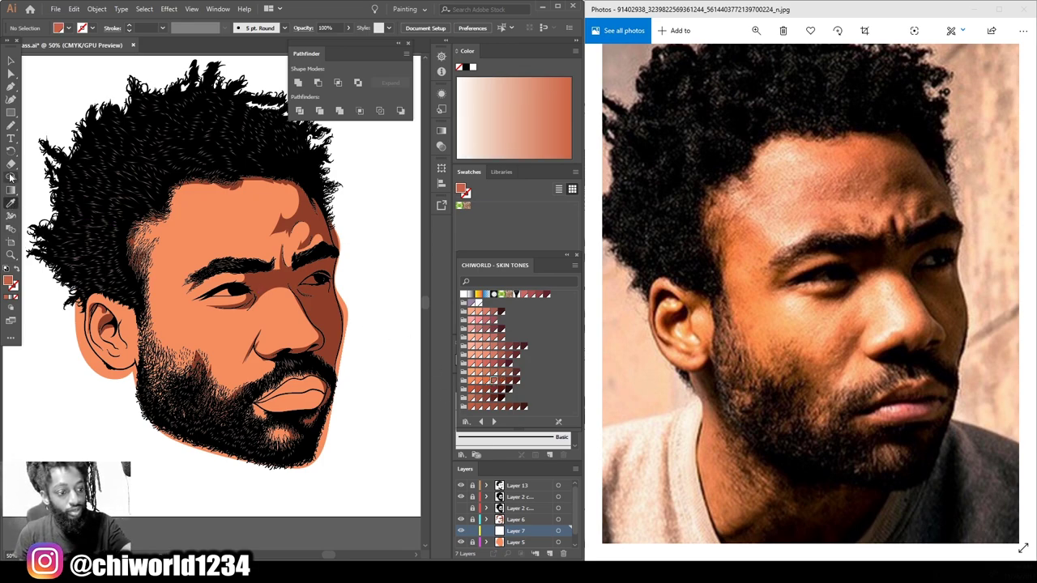
pyautogui.click(11, 127)
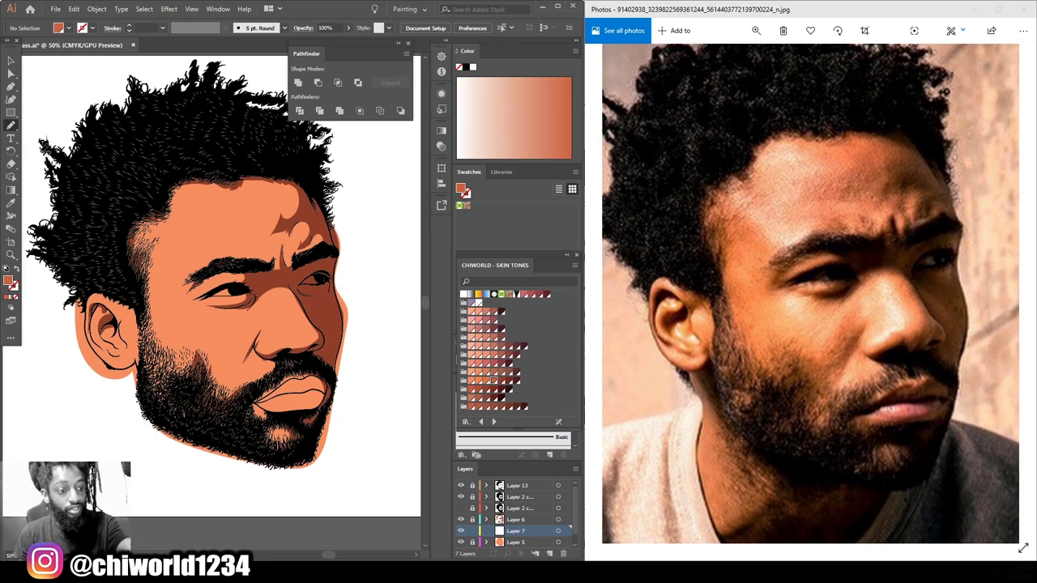
pyautogui.moveTo(327, 330)
pyautogui.mouseDown()
pyautogui.moveTo(298, 353)
pyautogui.moveTo(257, 350)
pyautogui.moveTo(309, 332)
pyautogui.moveTo(285, 285)
pyautogui.moveTo(293, 280)
pyautogui.mouseUp()
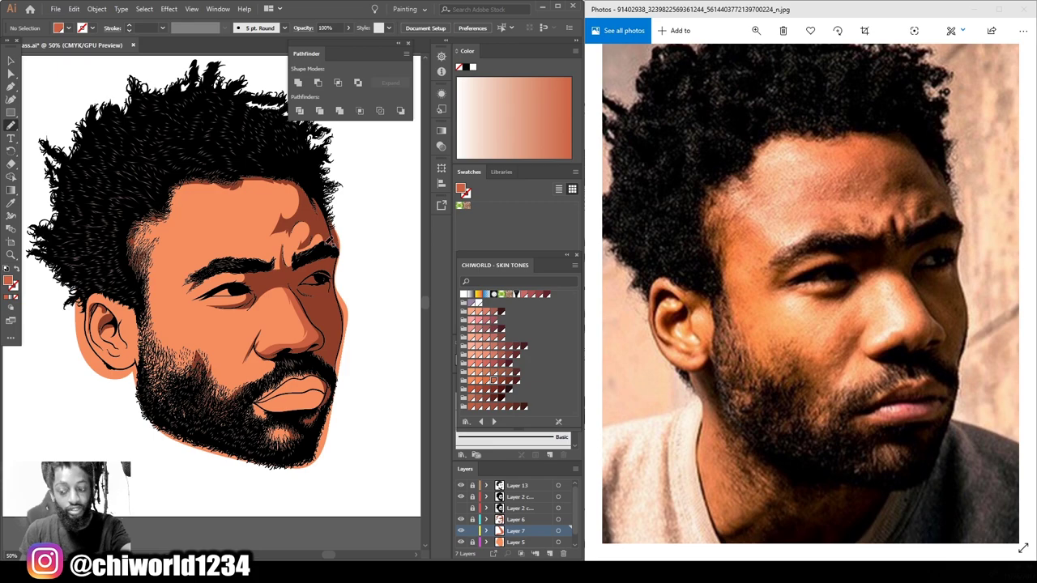
pyautogui.moveTo(310, 247)
pyautogui.mouseDown()
pyautogui.moveTo(316, 233)
pyautogui.moveTo(300, 243)
pyautogui.moveTo(312, 203)
pyautogui.moveTo(290, 235)
pyautogui.moveTo(270, 225)
pyautogui.moveTo(293, 167)
pyautogui.moveTo(292, 231)
pyautogui.mouseUp()
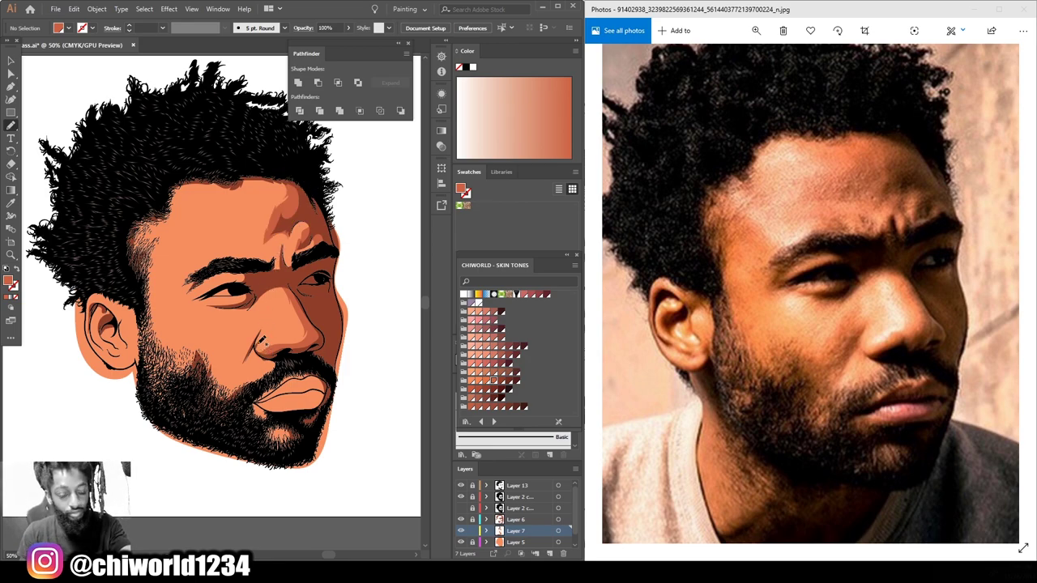
# Draw mid-shadow shapes on the near cheek above the beard and around the near eye, and show the hidden layer with the eye whites and lip colours.
pyautogui.moveTo(261, 346); pyautogui.dragTo(264, 333)
pyautogui.hotkey('ctrl', 'z')
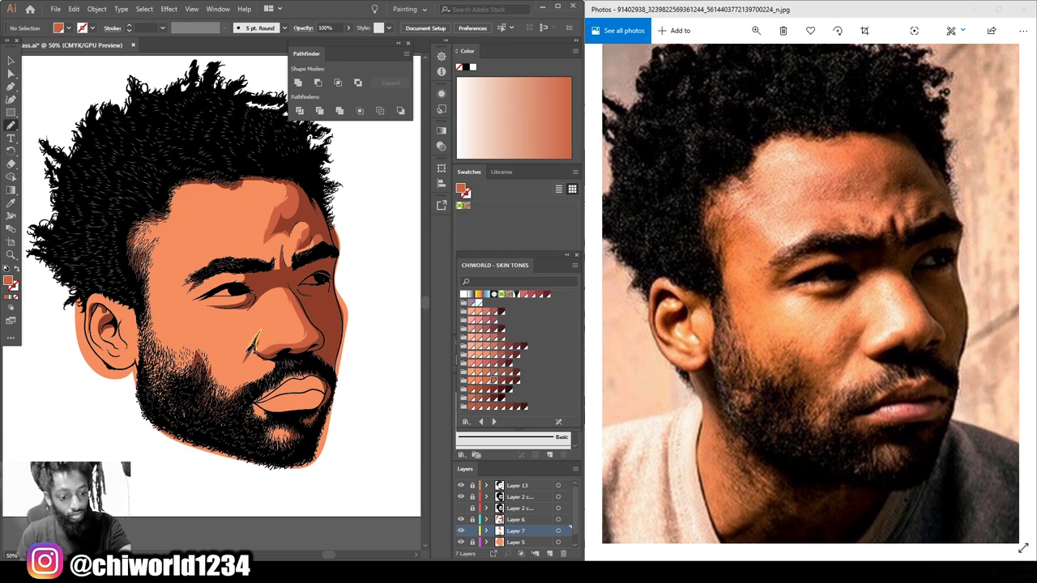
pyautogui.moveTo(244, 397)
pyautogui.mouseDown()
pyautogui.moveTo(239, 364)
pyautogui.moveTo(225, 369)
pyautogui.moveTo(203, 340)
pyautogui.moveTo(183, 342)
pyautogui.moveTo(172, 400)
pyautogui.moveTo(231, 420)
pyautogui.mouseUp()
pyautogui.moveTo(259, 288)
pyautogui.mouseDown()
pyautogui.moveTo(231, 303)
pyautogui.moveTo(248, 287)
pyautogui.mouseUp()
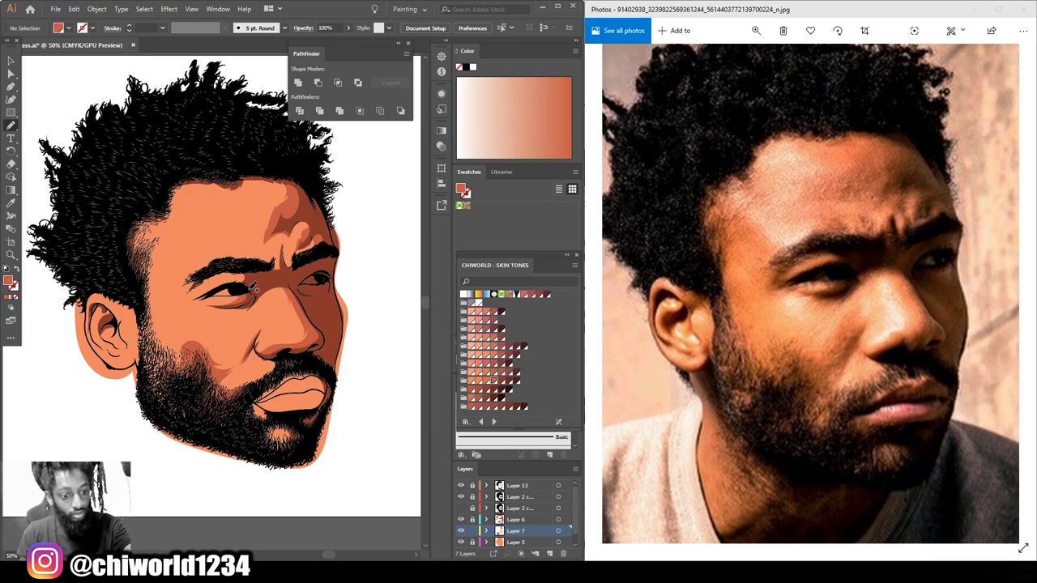
pyautogui.moveTo(241, 279)
pyautogui.mouseDown()
pyautogui.moveTo(212, 272)
pyautogui.moveTo(216, 301)
pyautogui.mouseUp()
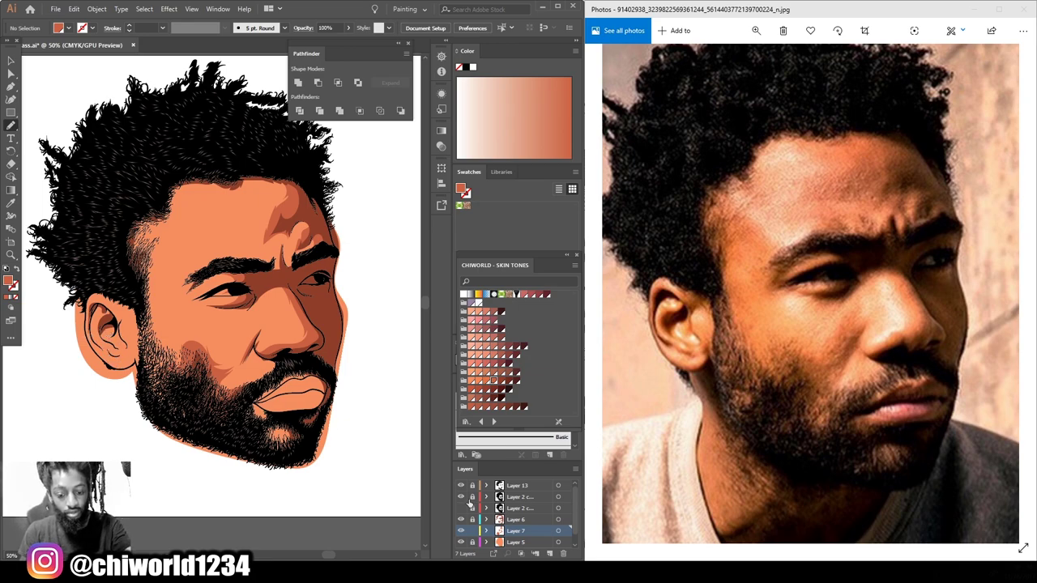
pyautogui.click(460, 519)
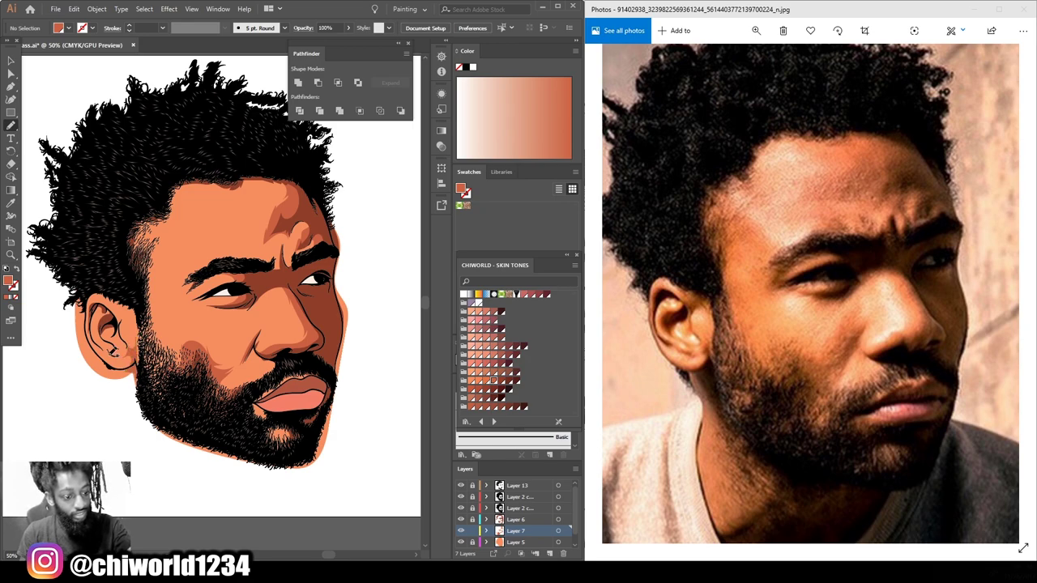
# Draw mid-shadow shapes inside the ear and along the hairline above the forehead.
pyautogui.moveTo(81, 335)
pyautogui.mouseDown()
pyautogui.moveTo(96, 339)
pyautogui.moveTo(110, 329)
pyautogui.moveTo(104, 321)
pyautogui.moveTo(112, 344)
pyautogui.moveTo(119, 324)
pyautogui.mouseUp()
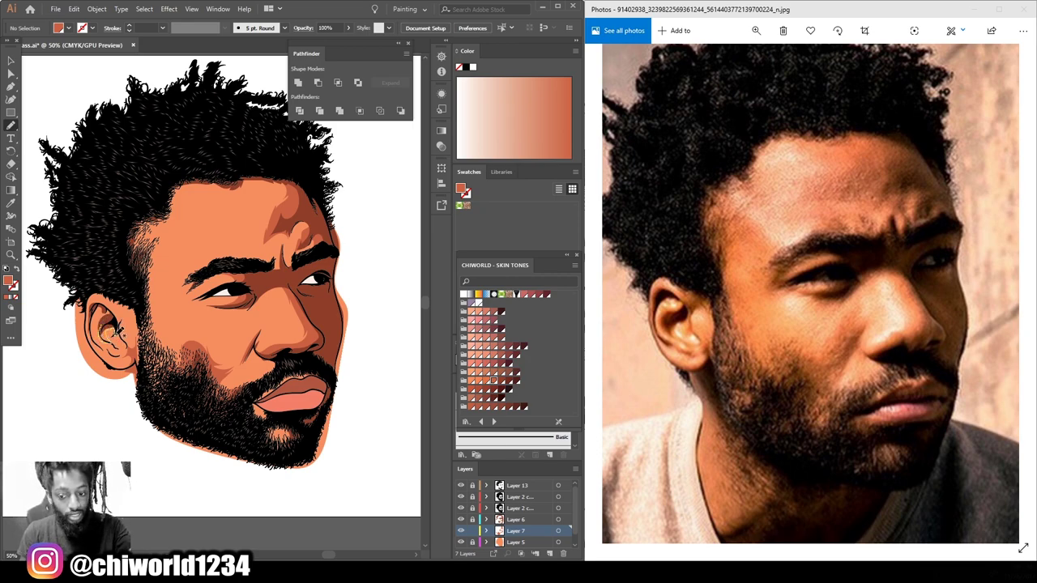
pyautogui.moveTo(130, 318)
pyautogui.mouseDown()
pyautogui.moveTo(123, 296)
pyautogui.moveTo(94, 339)
pyautogui.mouseUp()
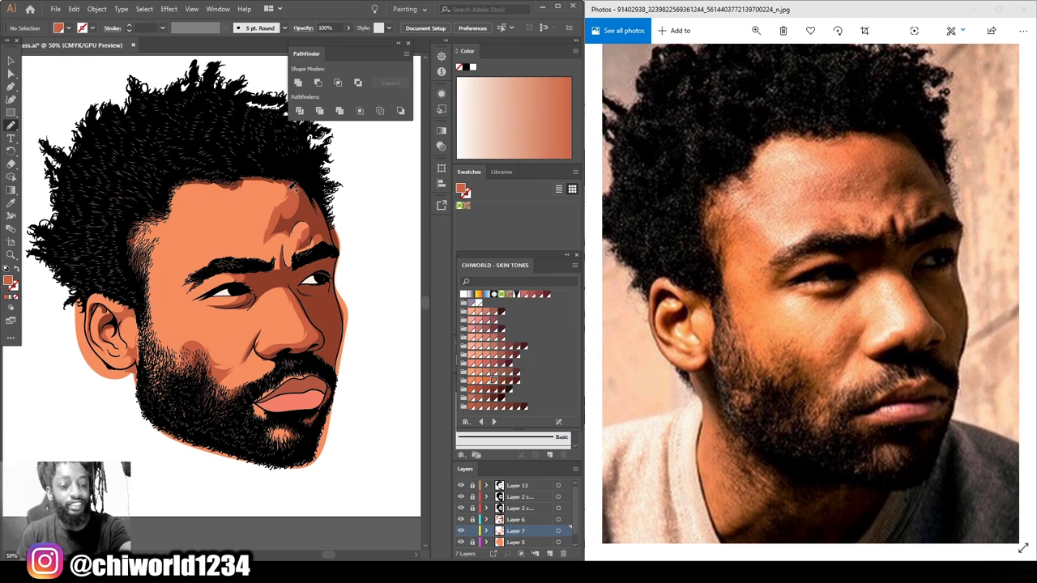
pyautogui.moveTo(288, 186)
pyautogui.mouseDown()
pyautogui.moveTo(162, 196)
pyautogui.moveTo(196, 165)
pyautogui.moveTo(271, 159)
pyautogui.moveTo(318, 173)
pyautogui.mouseUp()
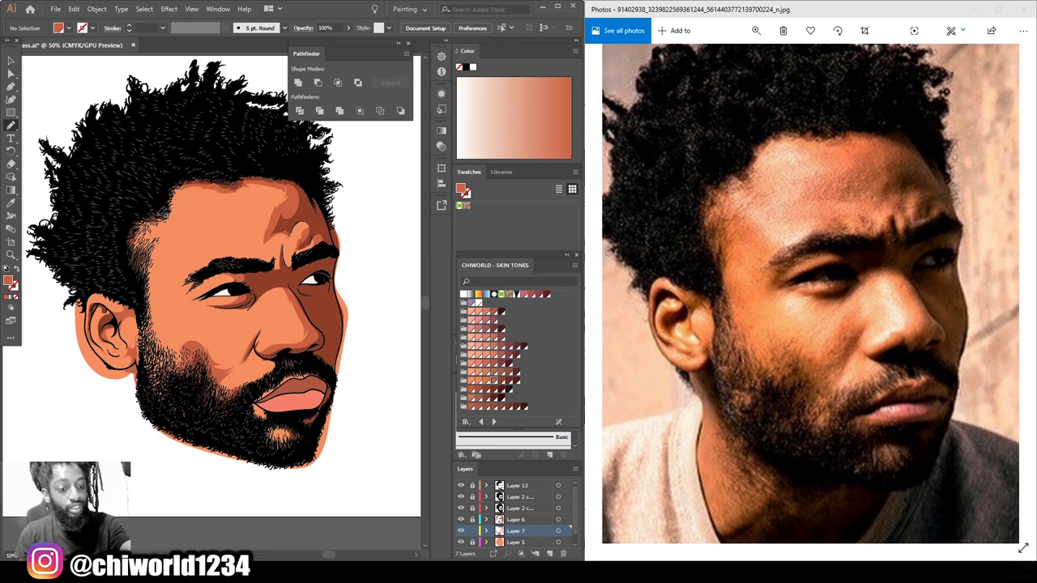
# Draw mid-shadow shapes along the temple hairline, down the sideburn and around the near eyebrow.
pyautogui.moveTo(139, 283)
pyautogui.mouseDown()
pyautogui.moveTo(144, 301)
pyautogui.moveTo(162, 231)
pyautogui.moveTo(149, 237)
pyautogui.moveTo(166, 224)
pyautogui.mouseUp()
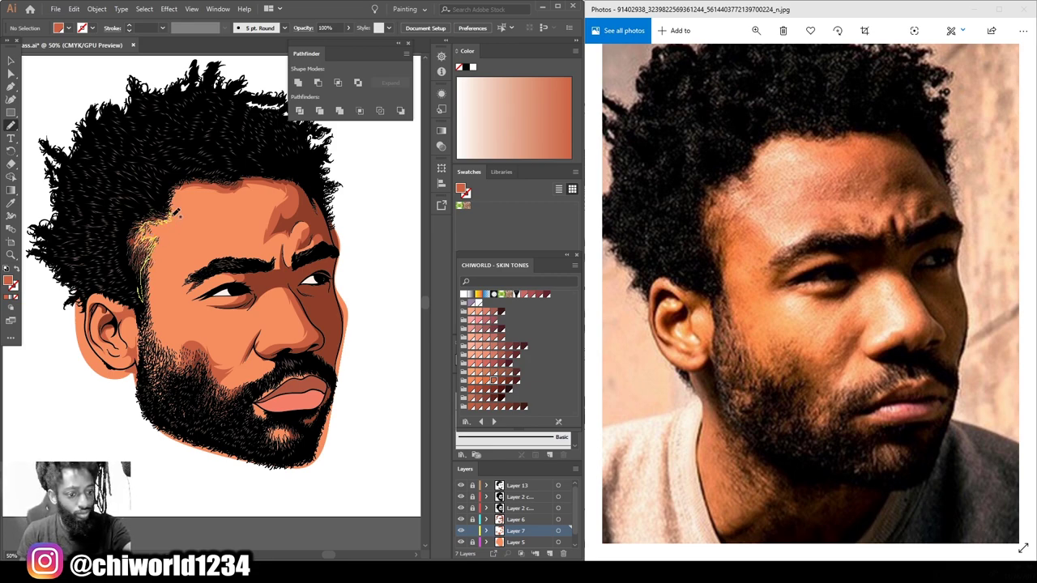
pyautogui.moveTo(179, 205)
pyautogui.mouseDown()
pyautogui.moveTo(199, 171)
pyautogui.moveTo(137, 180)
pyautogui.moveTo(110, 248)
pyautogui.mouseUp()
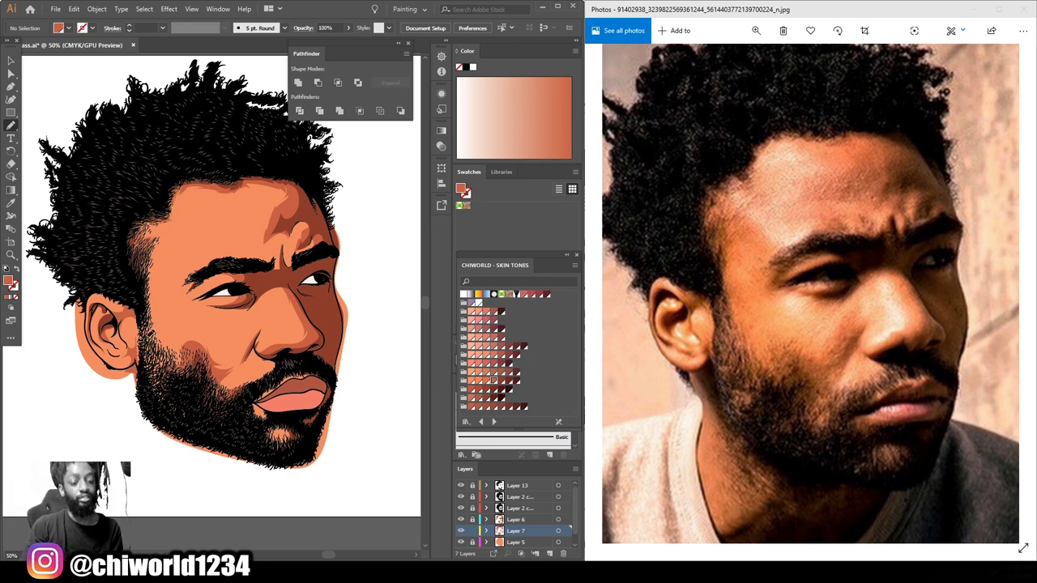
pyautogui.moveTo(149, 325)
pyautogui.mouseDown()
pyautogui.moveTo(152, 362)
pyautogui.moveTo(183, 363)
pyautogui.moveTo(162, 343)
pyautogui.moveTo(146, 282)
pyautogui.mouseUp()
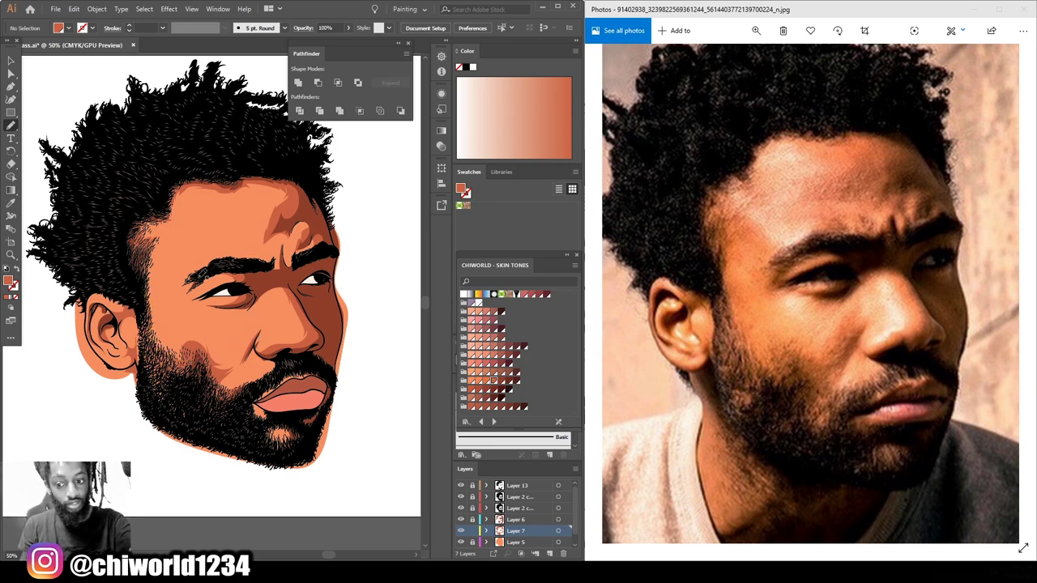
pyautogui.moveTo(191, 288)
pyautogui.mouseDown()
pyautogui.moveTo(240, 269)
pyautogui.moveTo(233, 261)
pyautogui.mouseUp()
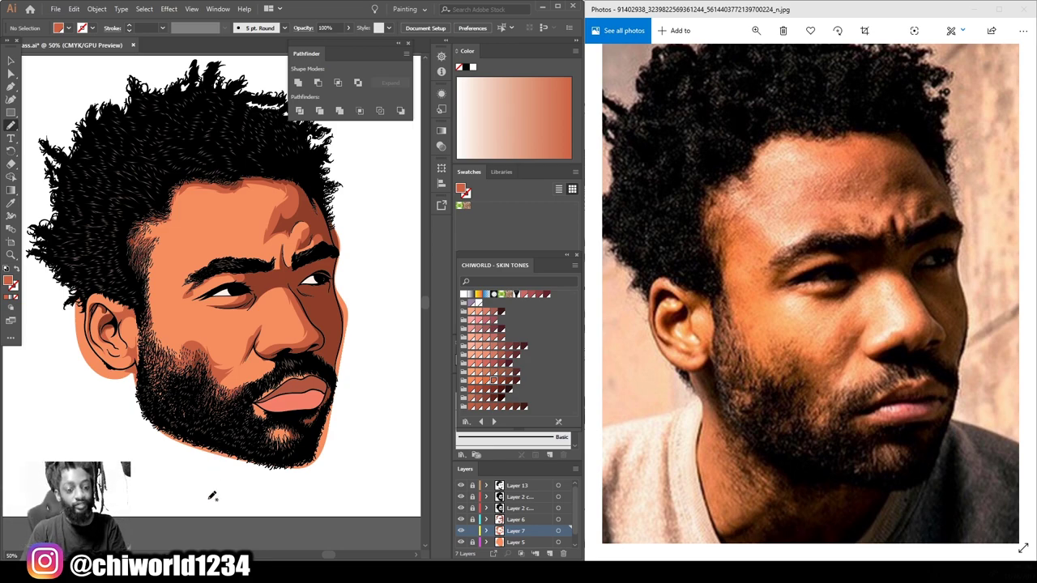
# Add a new layer between Layer 7 and the base skin layer, and choose a lighter orange skin tone for the Pencil tool.
pyautogui.click(549, 554)
pyautogui.moveTo(515, 534)
pyautogui.mouseDown()
pyautogui.moveTo(514, 544)
pyautogui.moveTo(512, 520)
pyautogui.moveTo(484, 532)
pyautogui.moveTo(503, 526)
pyautogui.mouseUp()
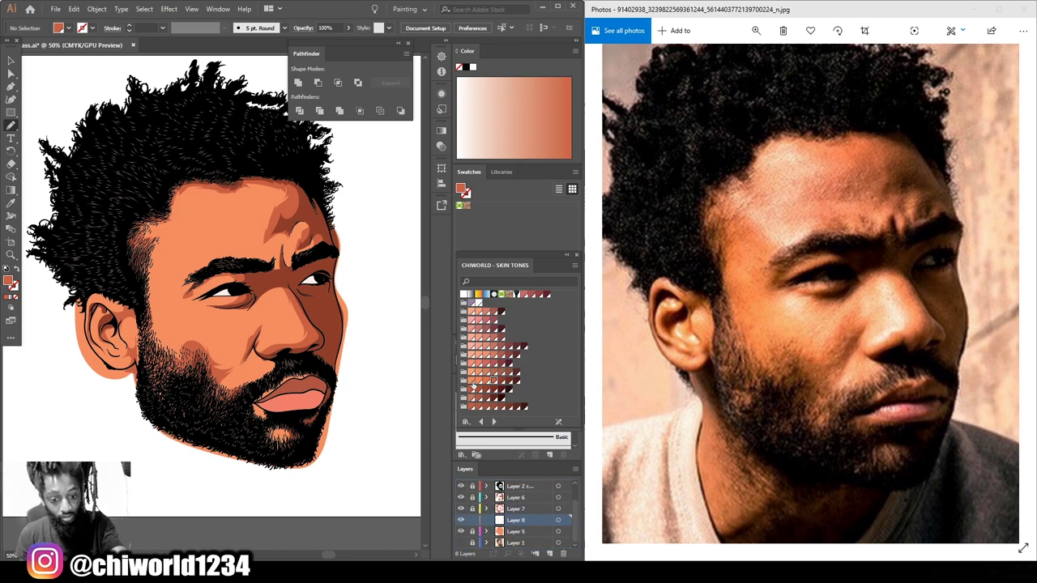
pyautogui.press('i')
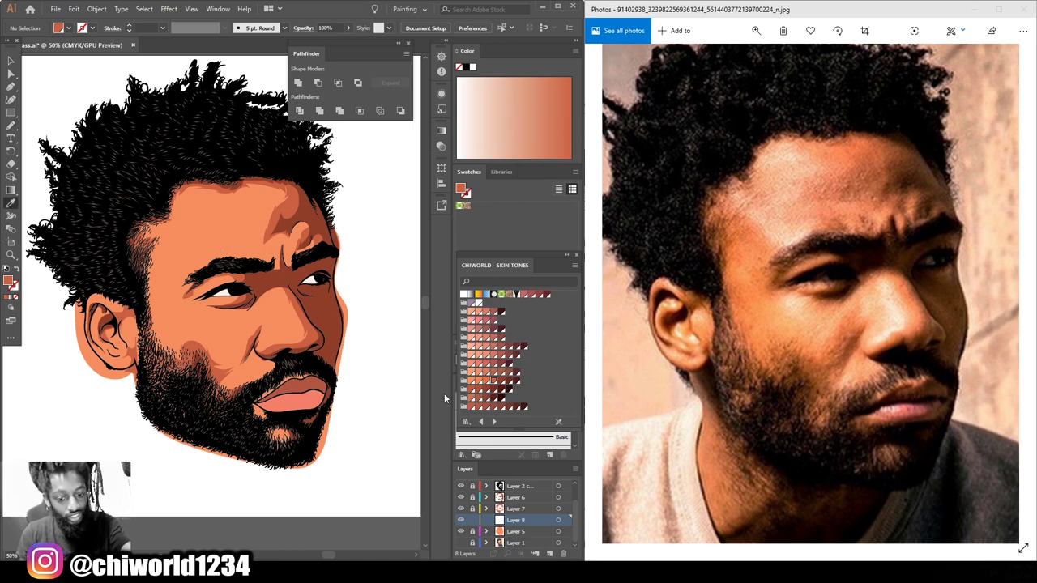
pyautogui.click(483, 380)
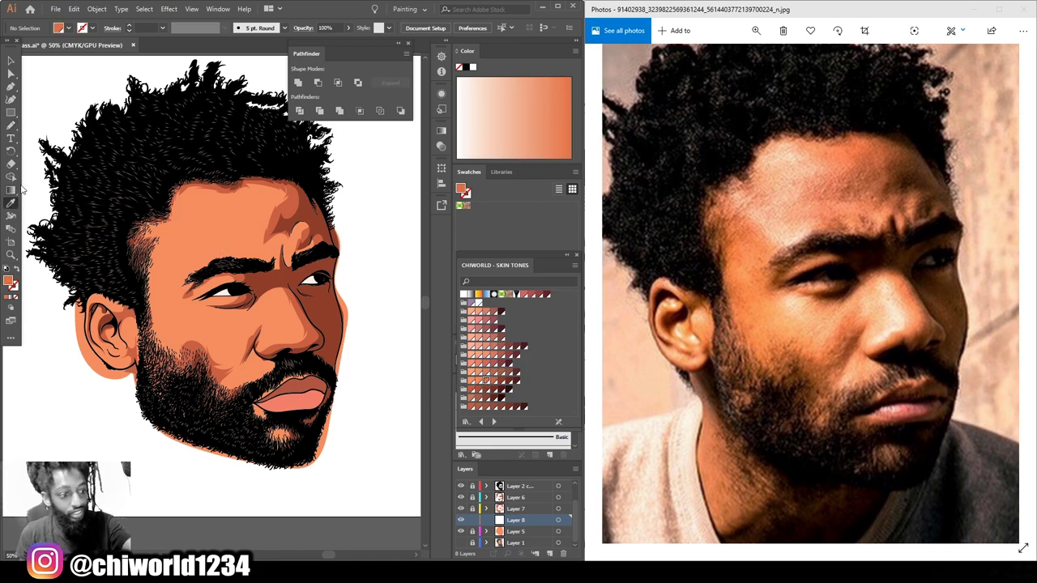
pyautogui.click(11, 125)
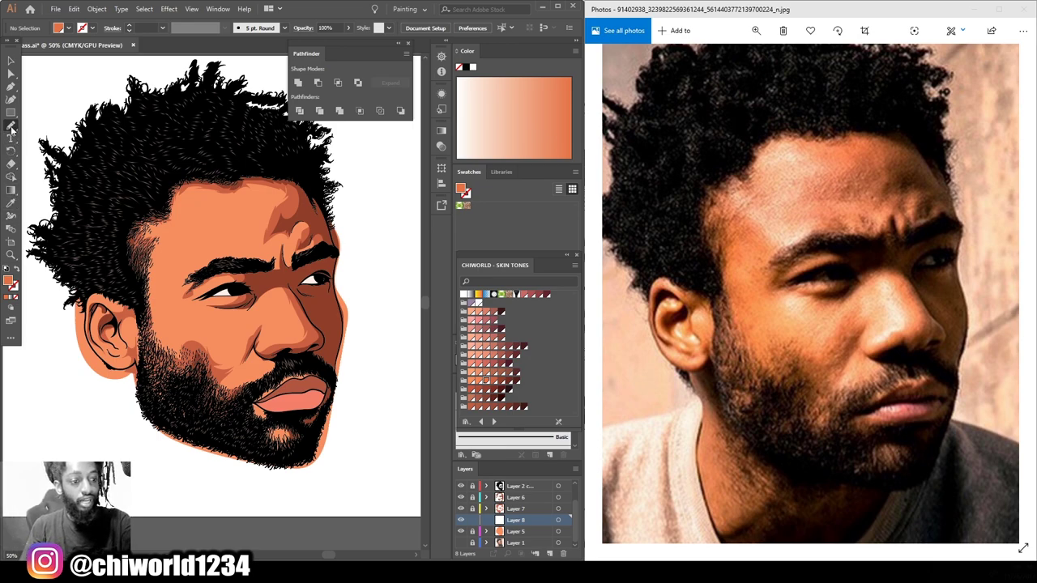
# Draw one large orange mid-tone shape from the smile fold across the near cheek and up to the temple.
pyautogui.moveTo(229, 403); pyautogui.dragTo(266, 383)
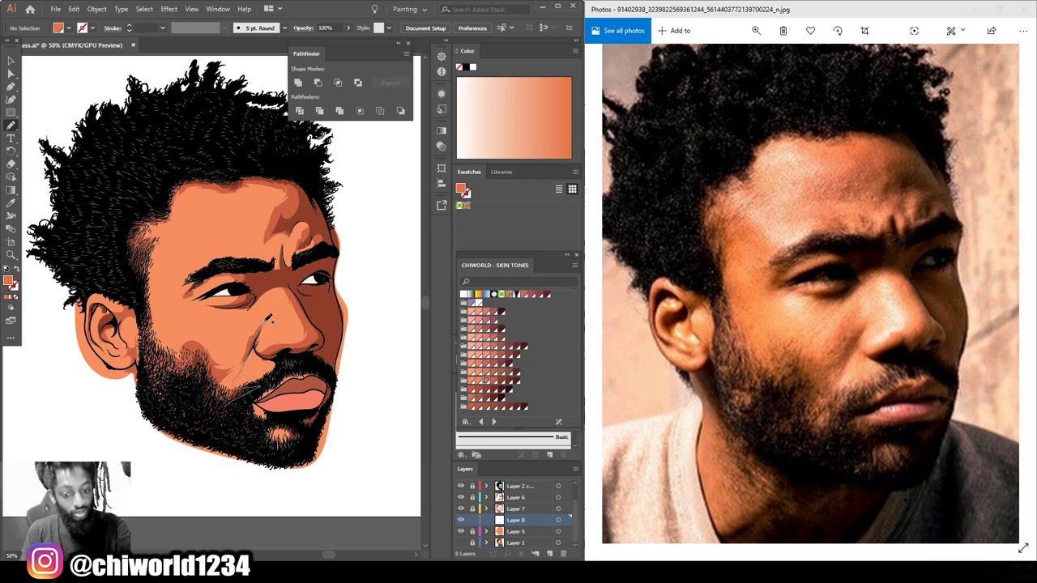
pyautogui.moveTo(260, 320); pyautogui.dragTo(235, 353)
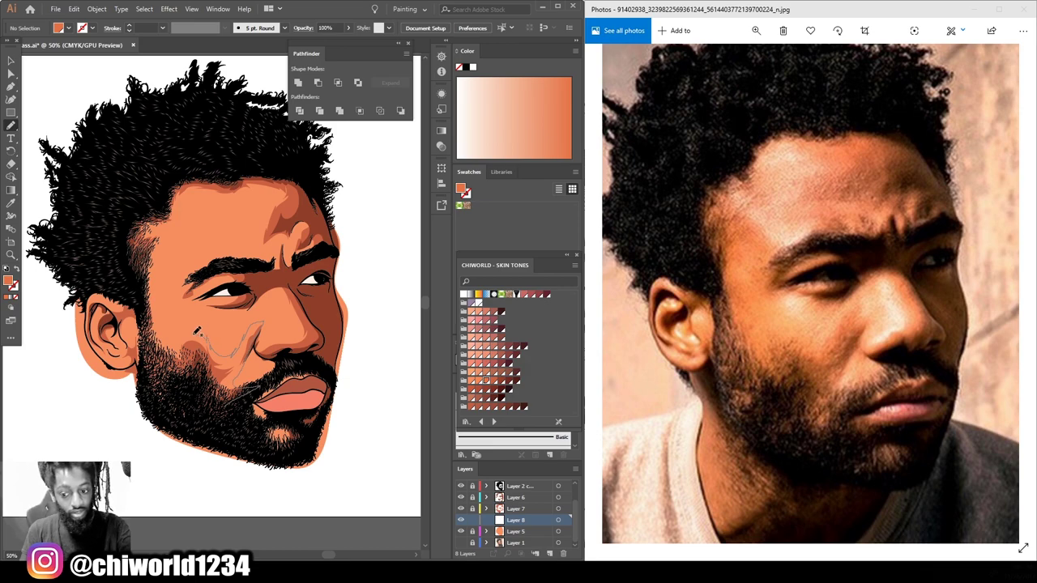
pyautogui.moveTo(193, 328); pyautogui.dragTo(172, 330)
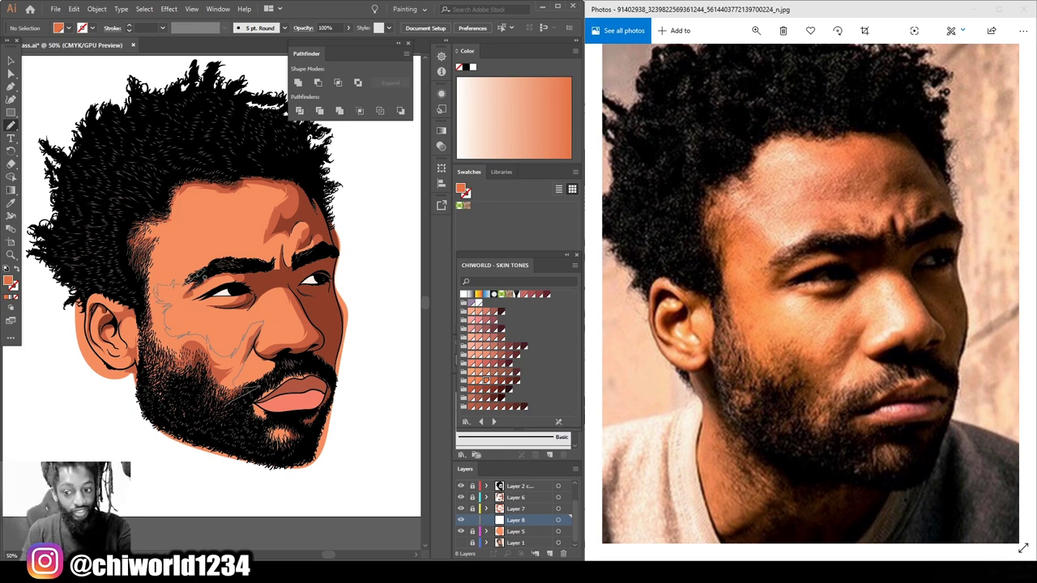
pyautogui.moveTo(149, 217)
pyautogui.mouseDown()
pyautogui.moveTo(130, 216)
pyautogui.moveTo(135, 293)
pyautogui.moveTo(167, 392)
pyautogui.moveTo(235, 418)
pyautogui.mouseUp()
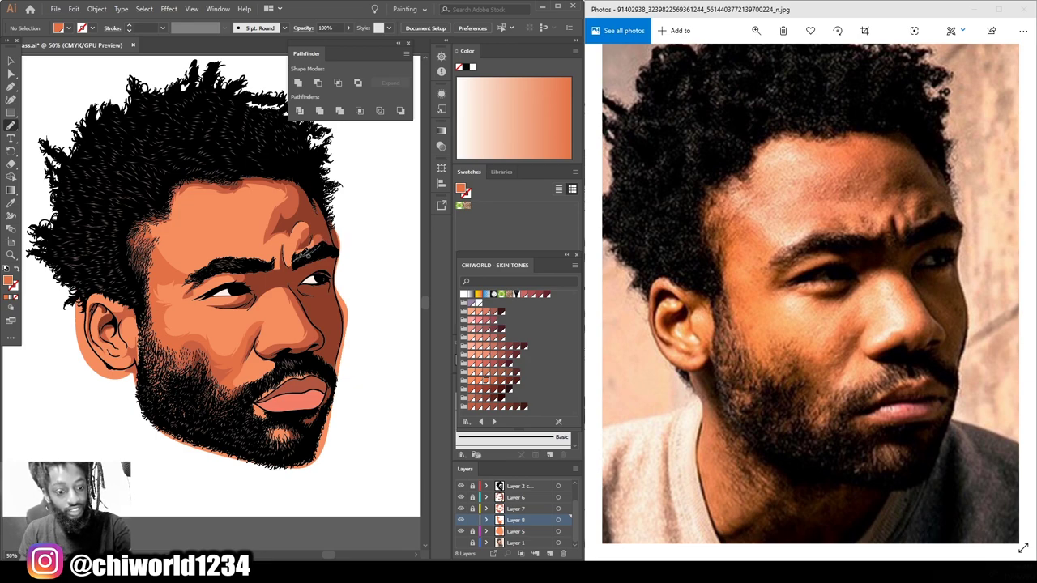
# Draw an orange mid-tone shape on the forehead above the far eyebrow and around the frown shadows.
pyautogui.moveTo(308, 240)
pyautogui.mouseDown()
pyautogui.moveTo(291, 250)
pyautogui.moveTo(301, 229)
pyautogui.mouseUp()
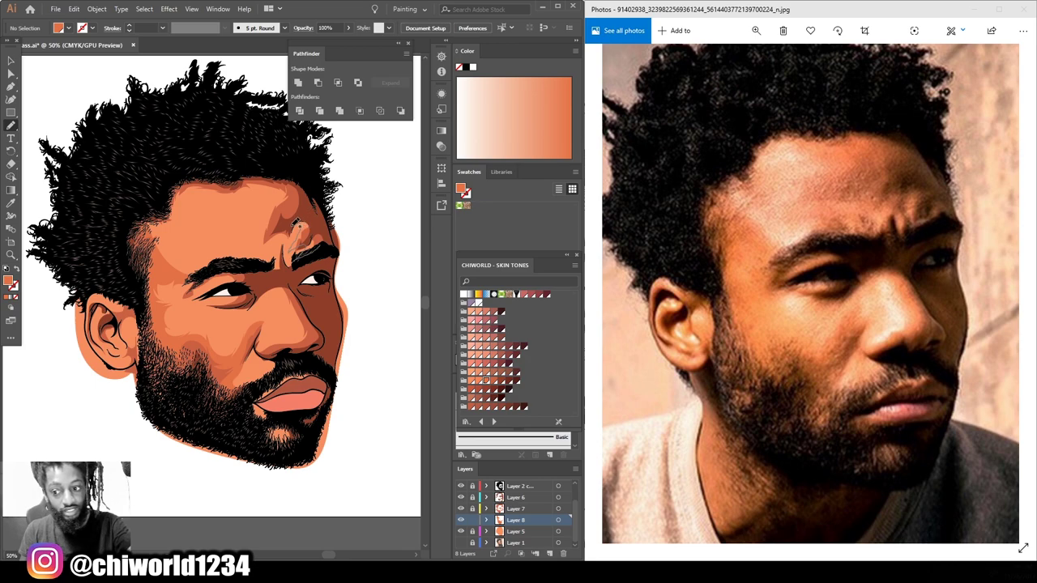
pyautogui.moveTo(294, 235); pyautogui.dragTo(282, 232)
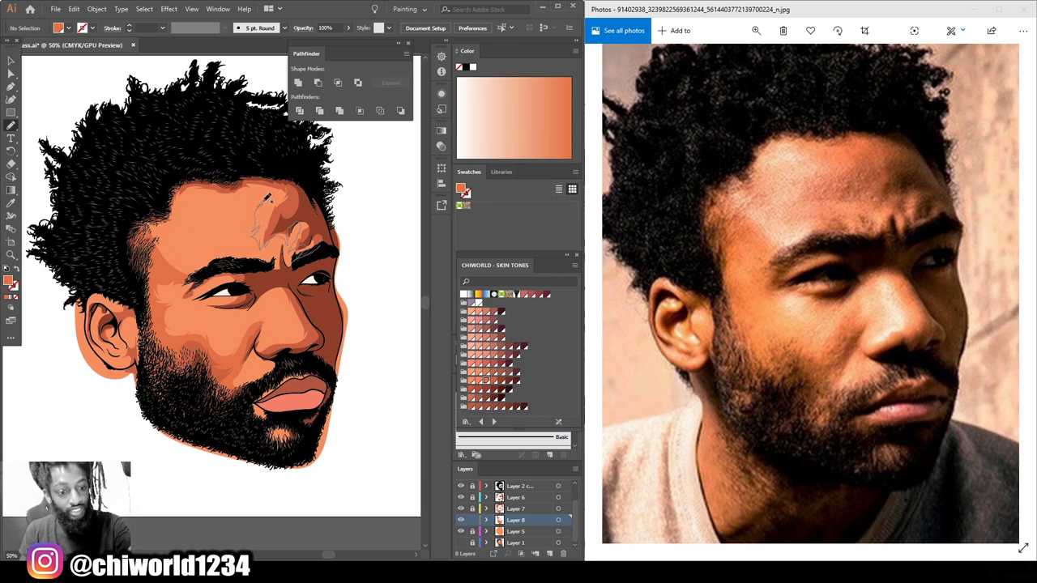
pyautogui.moveTo(261, 201)
pyautogui.mouseDown()
pyautogui.moveTo(231, 176)
pyautogui.moveTo(276, 172)
pyautogui.moveTo(327, 244)
pyautogui.mouseUp()
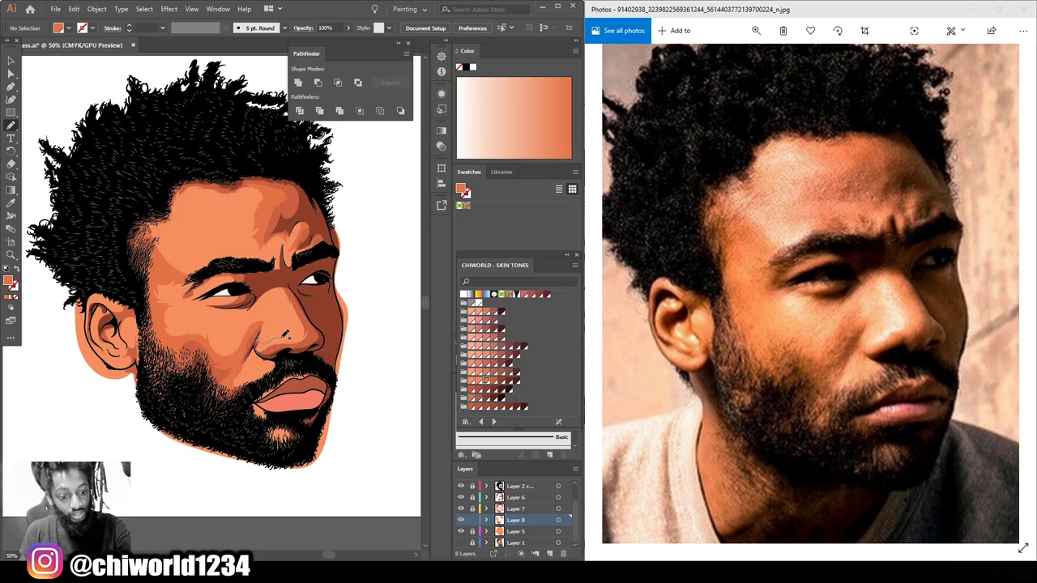
# Draw orange mid-tone shapes on the nose, in the ear, over the bearded chin and around the upper lip.
pyautogui.moveTo(290, 334)
pyautogui.mouseDown()
pyautogui.moveTo(297, 329)
pyautogui.moveTo(278, 281)
pyautogui.moveTo(307, 300)
pyautogui.moveTo(304, 350)
pyautogui.moveTo(285, 350)
pyautogui.mouseUp()
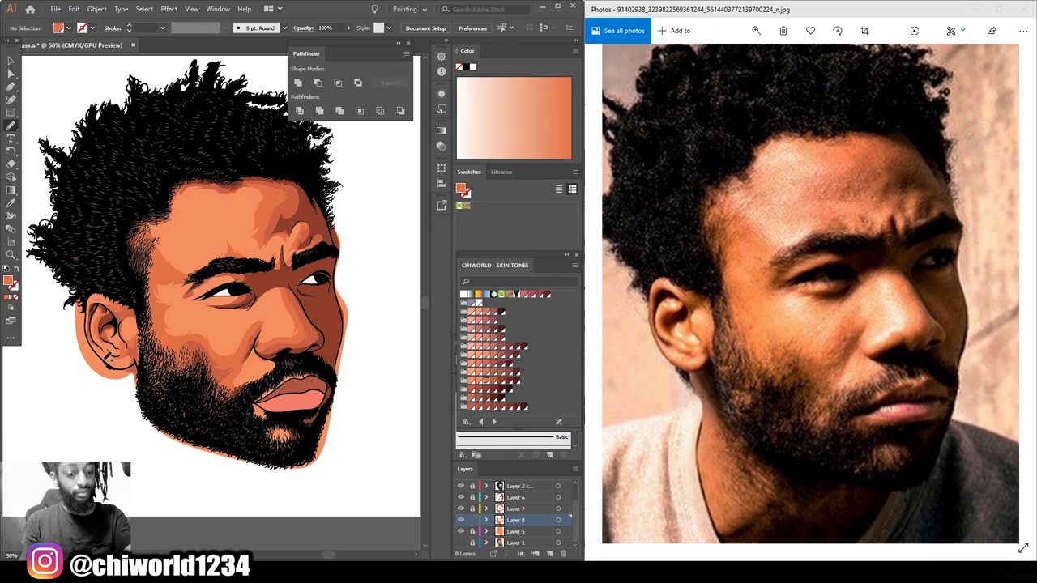
pyautogui.moveTo(107, 363); pyautogui.dragTo(88, 339)
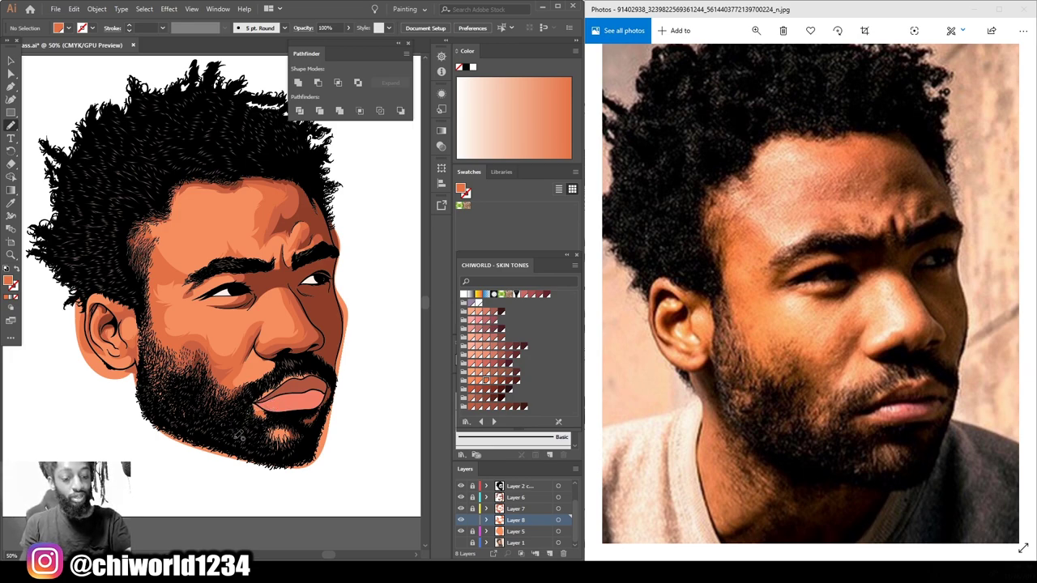
pyautogui.moveTo(270, 450)
pyautogui.mouseDown()
pyautogui.moveTo(283, 454)
pyautogui.moveTo(276, 450)
pyautogui.moveTo(298, 436)
pyautogui.moveTo(276, 444)
pyautogui.moveTo(267, 421)
pyautogui.moveTo(282, 418)
pyautogui.moveTo(247, 411)
pyautogui.mouseUp()
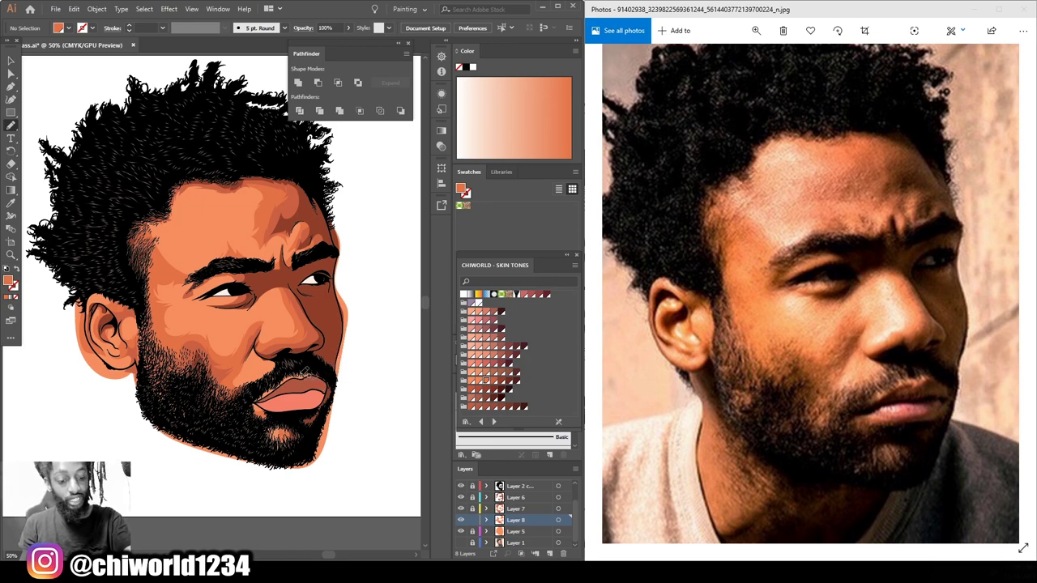
pyautogui.moveTo(261, 394)
pyautogui.mouseDown()
pyautogui.moveTo(272, 371)
pyautogui.moveTo(259, 340)
pyautogui.moveTo(328, 361)
pyautogui.mouseUp()
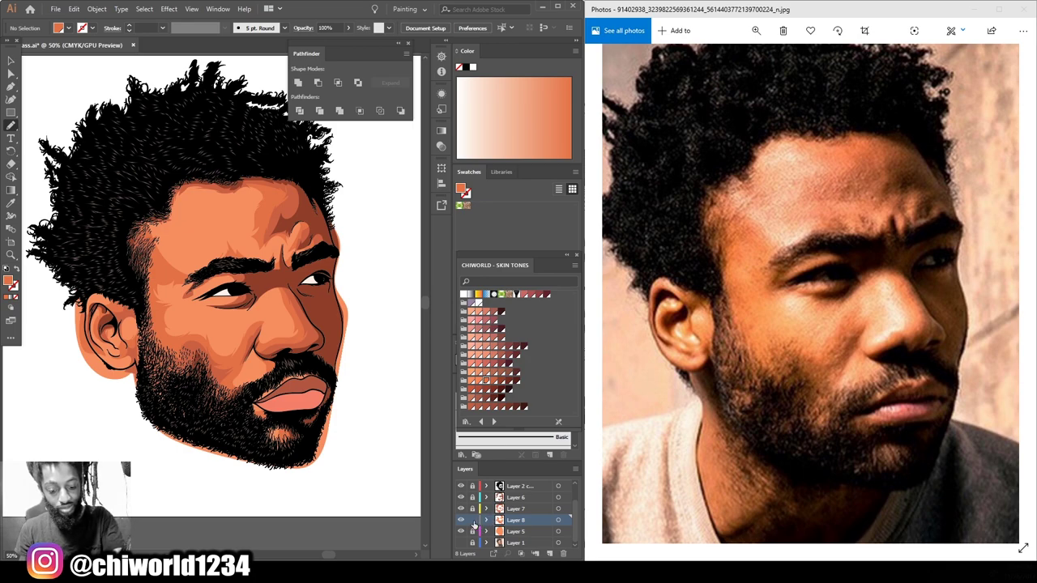
# Add a new layer between Layer 8 and the base skin layer, and choose a lighter orange skin tone for the Pencil tool.
pyautogui.click(549, 553)
pyautogui.moveTo(519, 526); pyautogui.dragTo(519, 537)
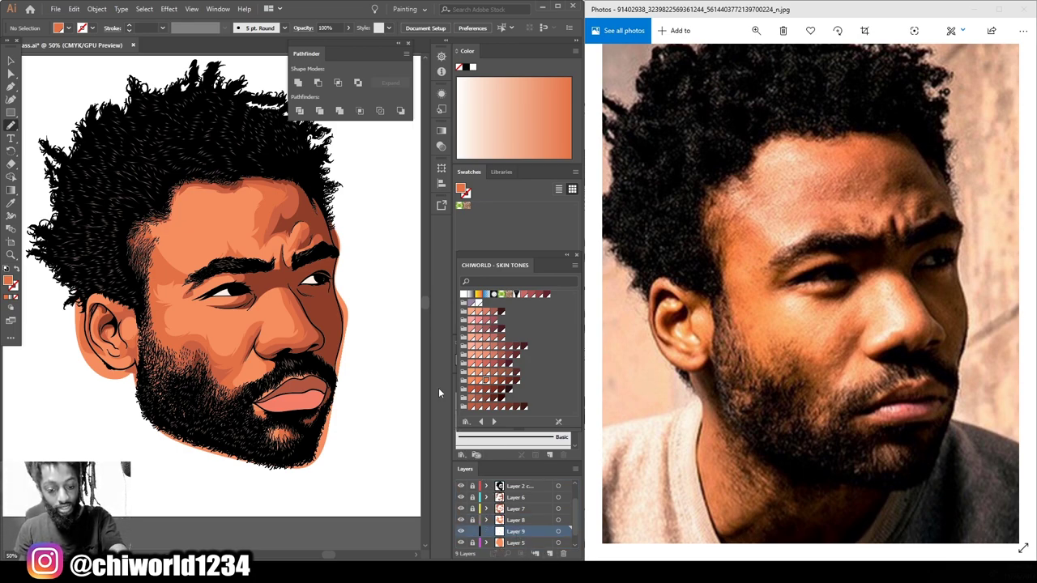
pyautogui.click(475, 380)
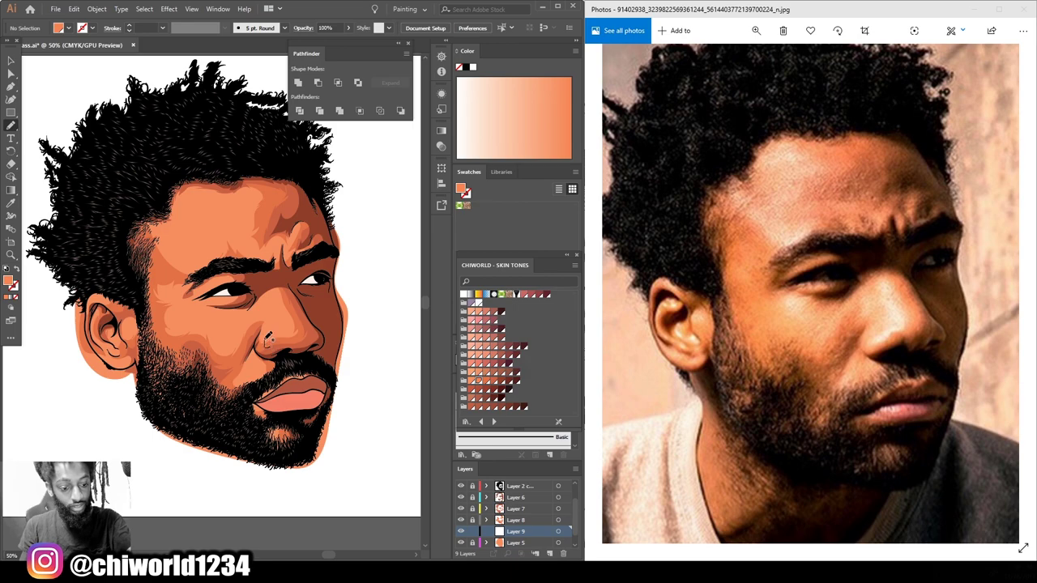
# Draw one large lighter orange shape from the side of the nose under the near eye and across the cheek to the temple and forehead.
pyautogui.moveTo(278, 317)
pyautogui.mouseDown()
pyautogui.moveTo(265, 290)
pyautogui.moveTo(252, 307)
pyautogui.moveTo(257, 327)
pyautogui.moveTo(254, 318)
pyautogui.moveTo(237, 337)
pyautogui.moveTo(180, 316)
pyautogui.mouseUp()
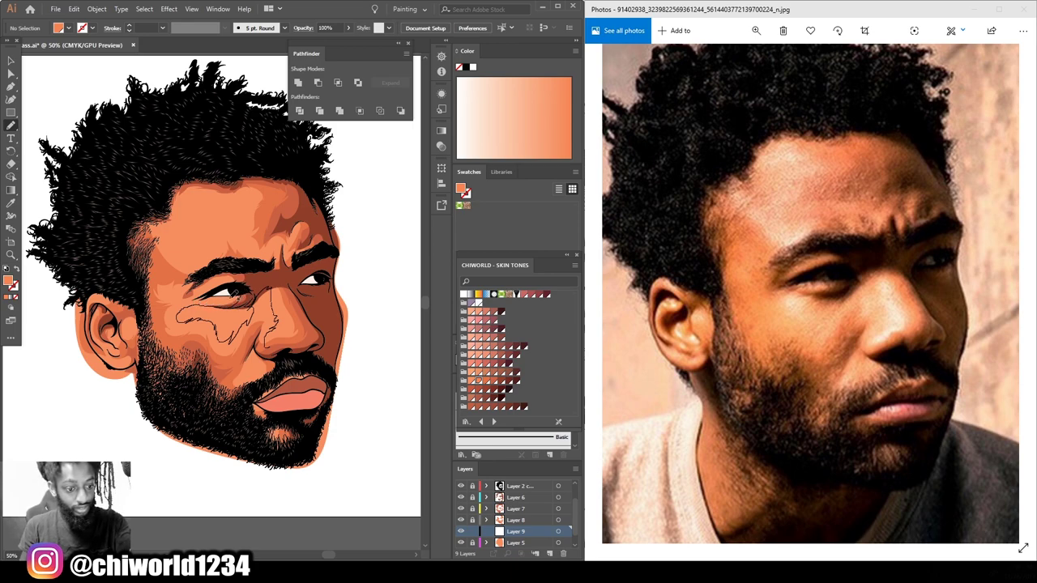
pyautogui.moveTo(220, 285); pyautogui.dragTo(208, 281)
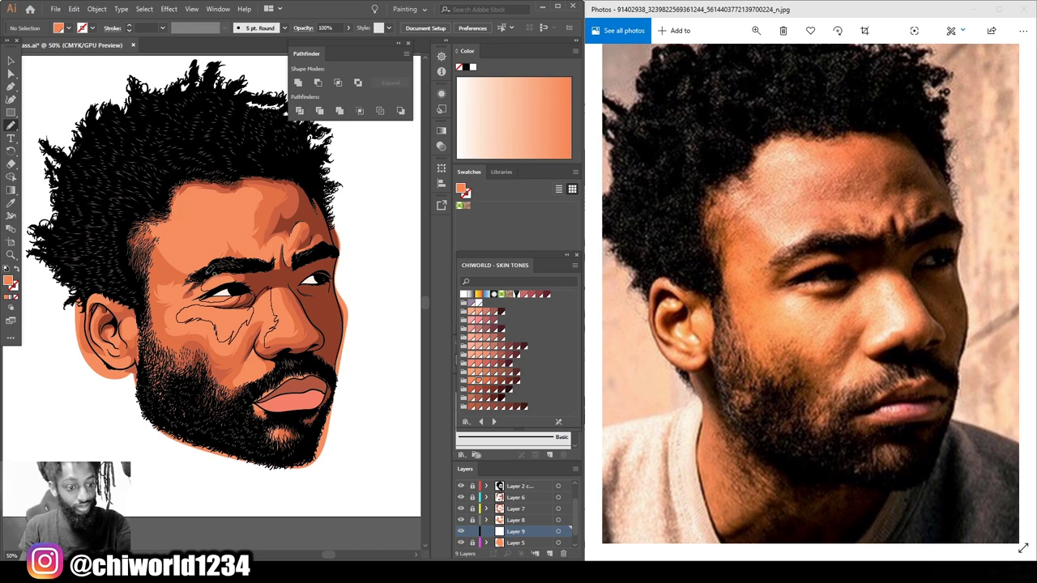
pyautogui.moveTo(175, 254)
pyautogui.mouseDown()
pyautogui.moveTo(192, 259)
pyautogui.moveTo(161, 218)
pyautogui.mouseUp()
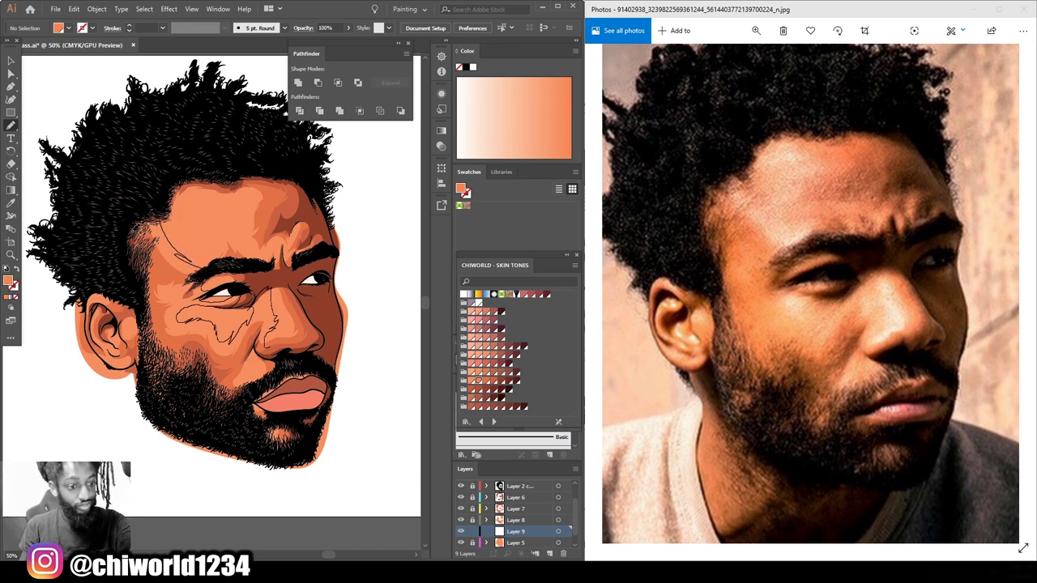
pyautogui.hotkey('ctrl', 'shift', 'a')
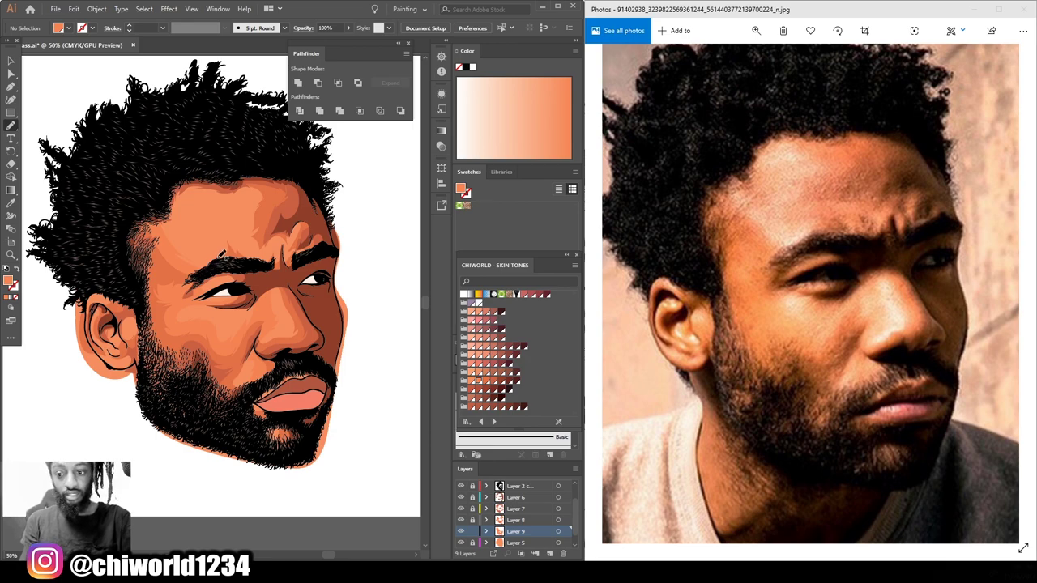
# Draw a lighter orange shape on the forehead from above the near eyebrow up to the hairline.
pyautogui.moveTo(278, 212)
pyautogui.mouseDown()
pyautogui.moveTo(258, 246)
pyautogui.moveTo(221, 217)
pyautogui.moveTo(230, 223)
pyautogui.moveTo(193, 228)
pyautogui.moveTo(241, 209)
pyautogui.mouseUp()
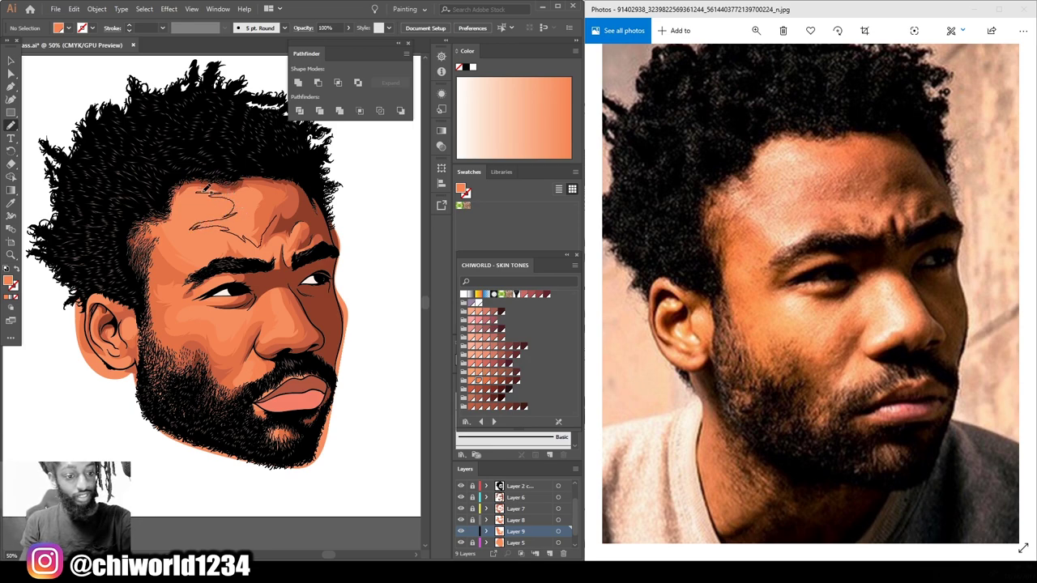
pyautogui.hotkey('ctrl', 'z')
pyautogui.hotkey('ctrl', 'z')
pyautogui.hotkey('ctrl', 'z')
pyautogui.hotkey('ctrl', 'z')
pyautogui.hotkey('ctrl', 'z')
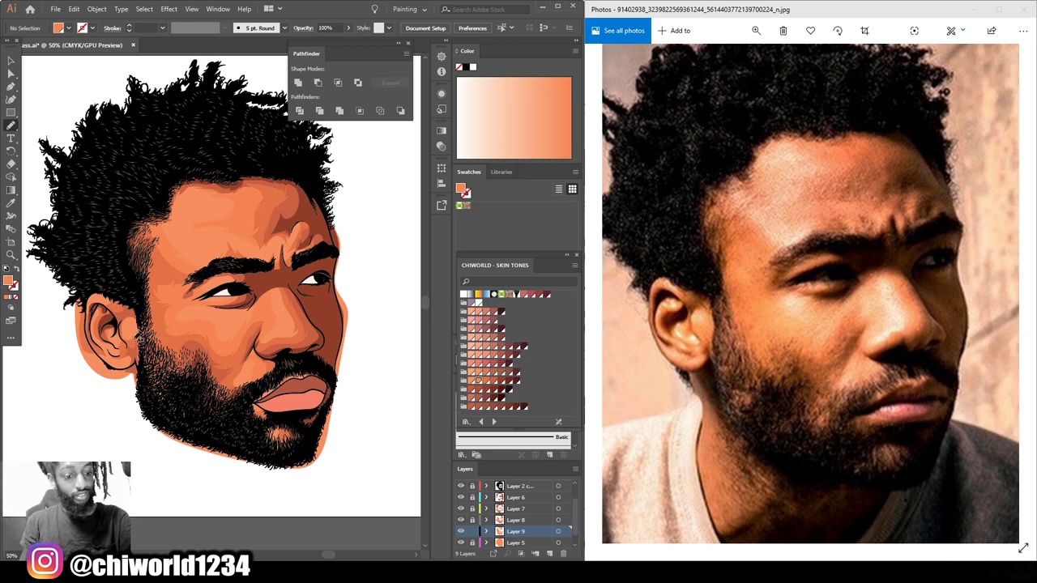
# Draw small lighter orange shapes on the earlobe and inside the ear.
pyautogui.moveTo(111, 362); pyautogui.dragTo(120, 369)
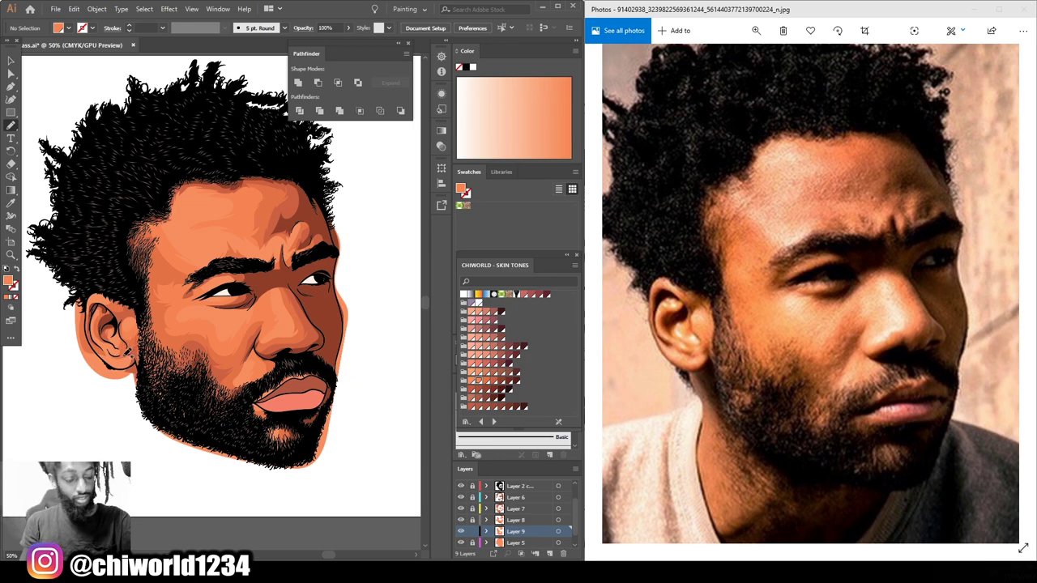
pyautogui.moveTo(126, 361)
pyautogui.mouseDown()
pyautogui.moveTo(95, 347)
pyautogui.moveTo(123, 371)
pyautogui.mouseUp()
pyautogui.moveTo(115, 330); pyautogui.dragTo(125, 347)
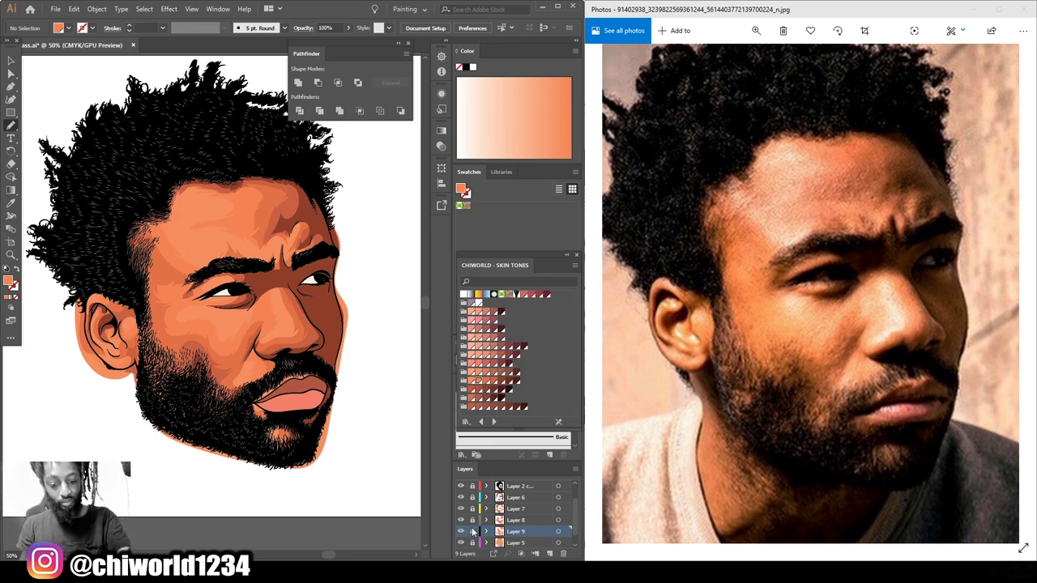
# Add a new layer above Layer 6 and choose a dark brown skin tone for the deepest shadows.
pyautogui.click(512, 500)
pyautogui.click(550, 553)
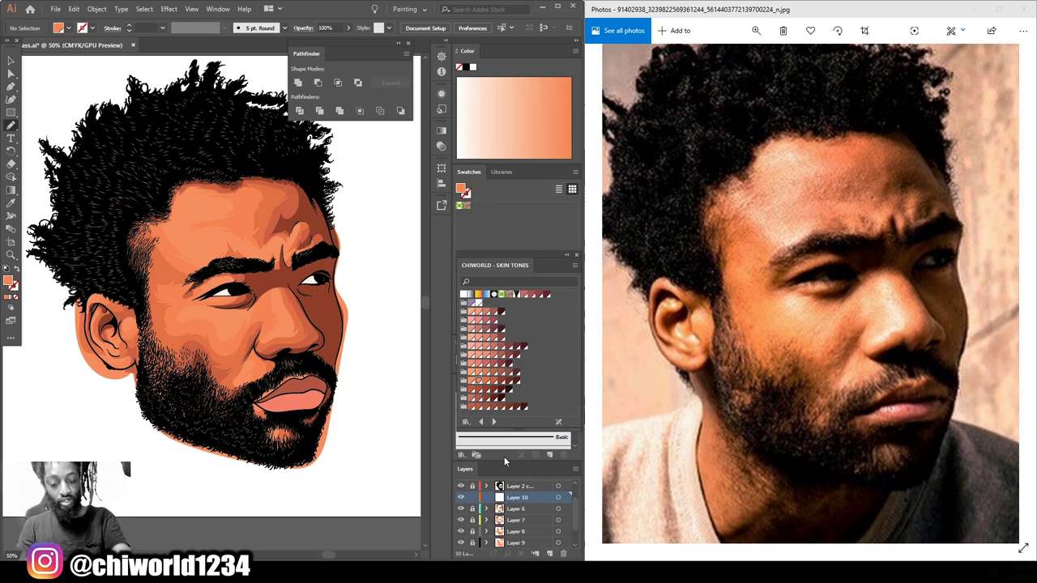
pyautogui.click(516, 380)
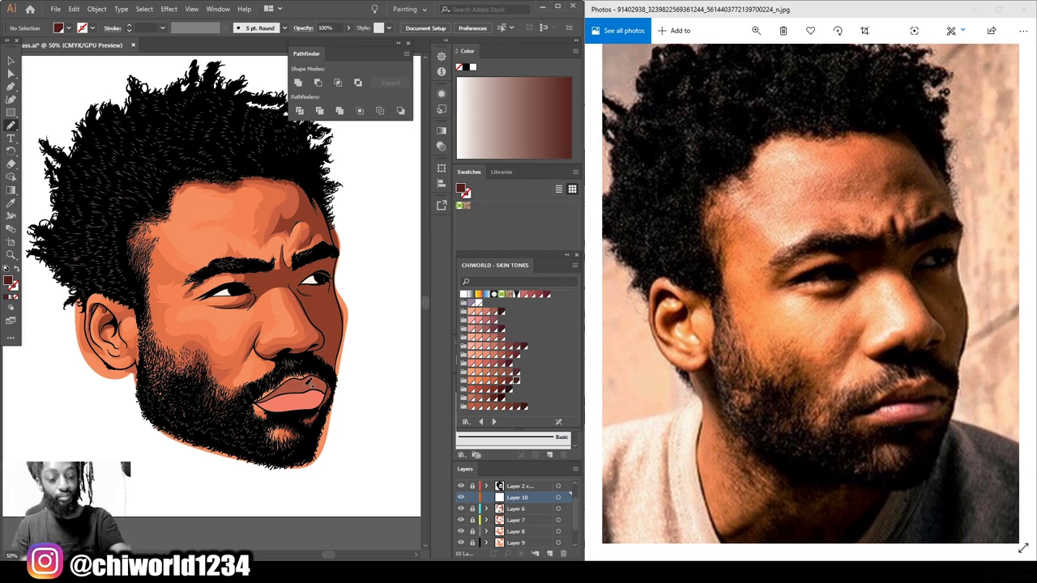
# Draw dark brown shadow shapes around the mouth, at the near eye's inner corner and under its eyebrow, and inside the ear.
pyautogui.moveTo(287, 411)
pyautogui.mouseDown()
pyautogui.moveTo(317, 430)
pyautogui.moveTo(328, 421)
pyautogui.mouseUp()
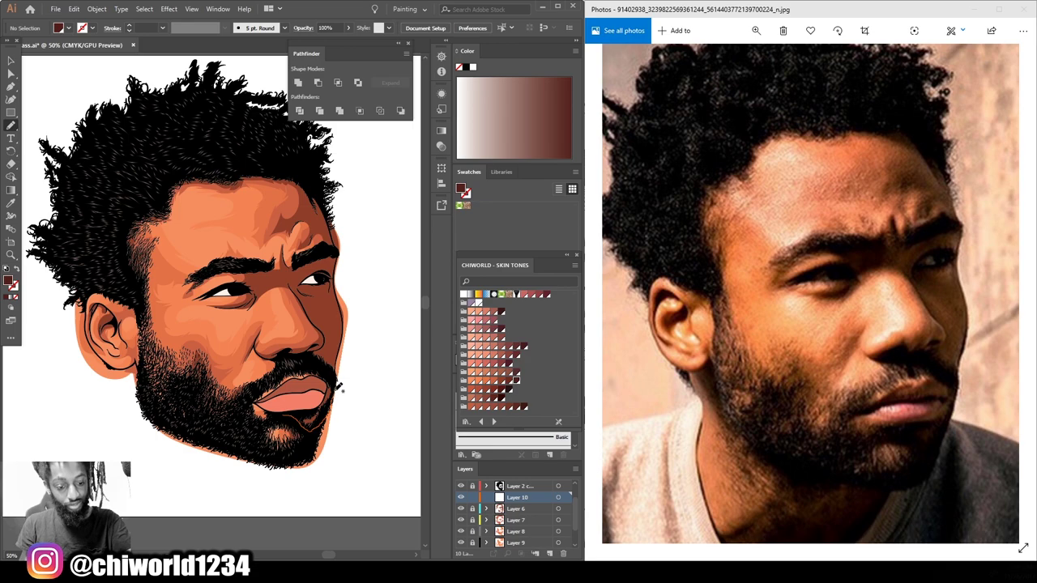
pyautogui.moveTo(330, 371)
pyautogui.mouseDown()
pyautogui.moveTo(324, 386)
pyautogui.moveTo(262, 402)
pyautogui.mouseUp()
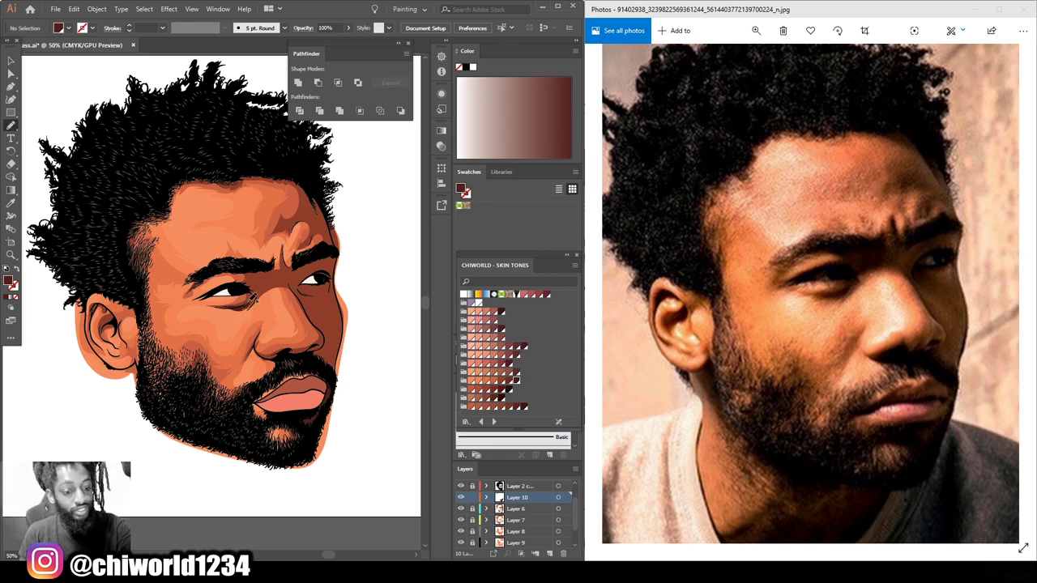
pyautogui.moveTo(240, 287); pyautogui.dragTo(235, 288)
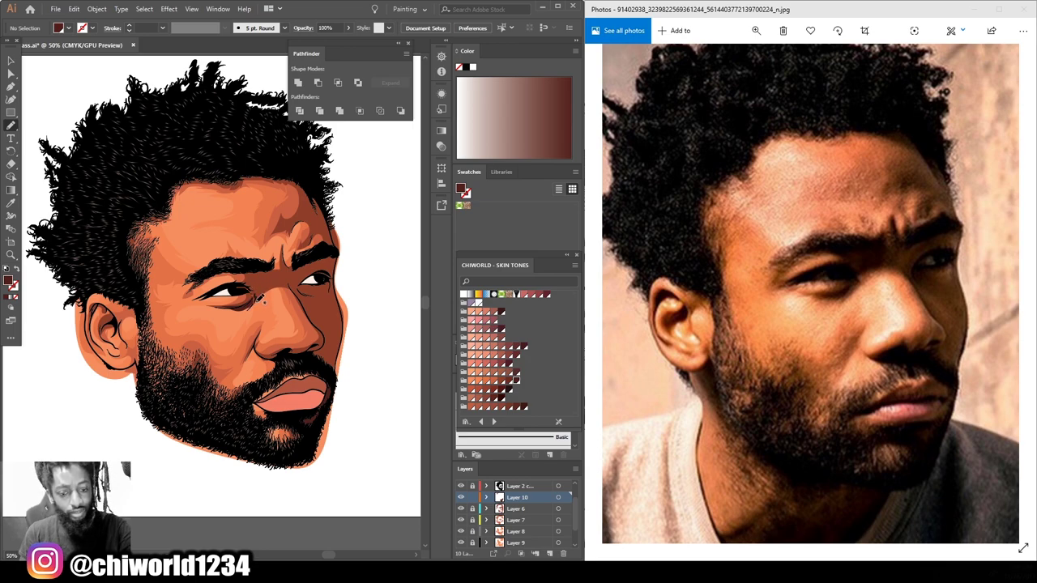
pyautogui.moveTo(273, 283); pyautogui.dragTo(279, 258)
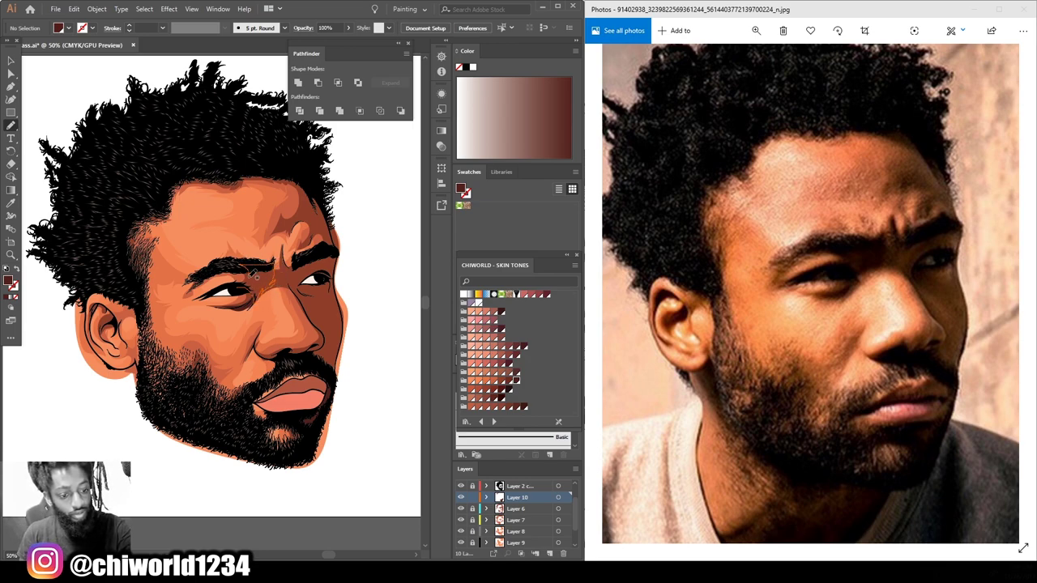
pyautogui.hotkey('ctrl', 'shift', 'a')
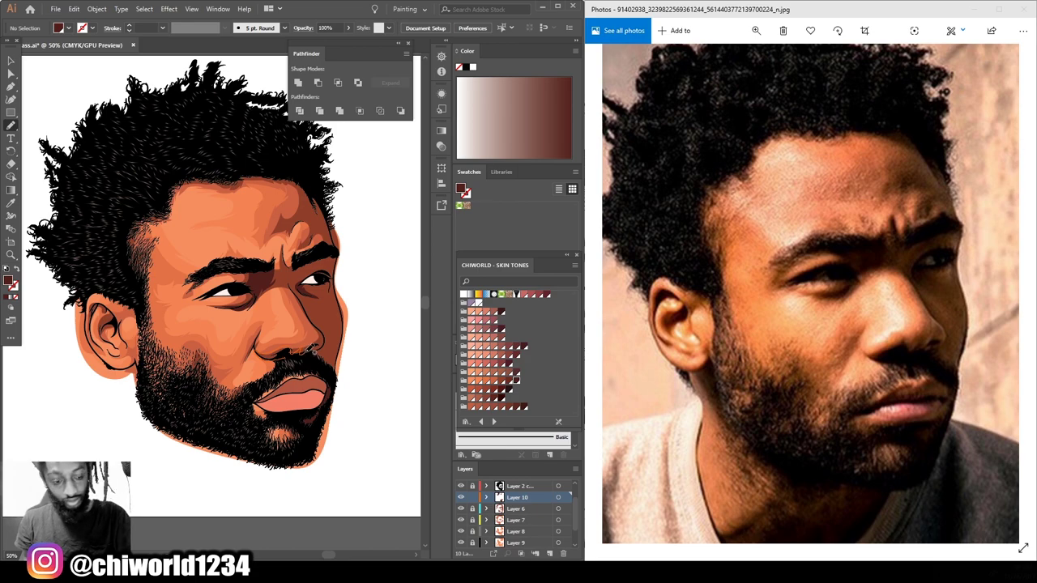
pyautogui.moveTo(310, 354)
pyautogui.mouseDown()
pyautogui.moveTo(337, 362)
pyautogui.moveTo(344, 371)
pyautogui.moveTo(336, 379)
pyautogui.mouseUp()
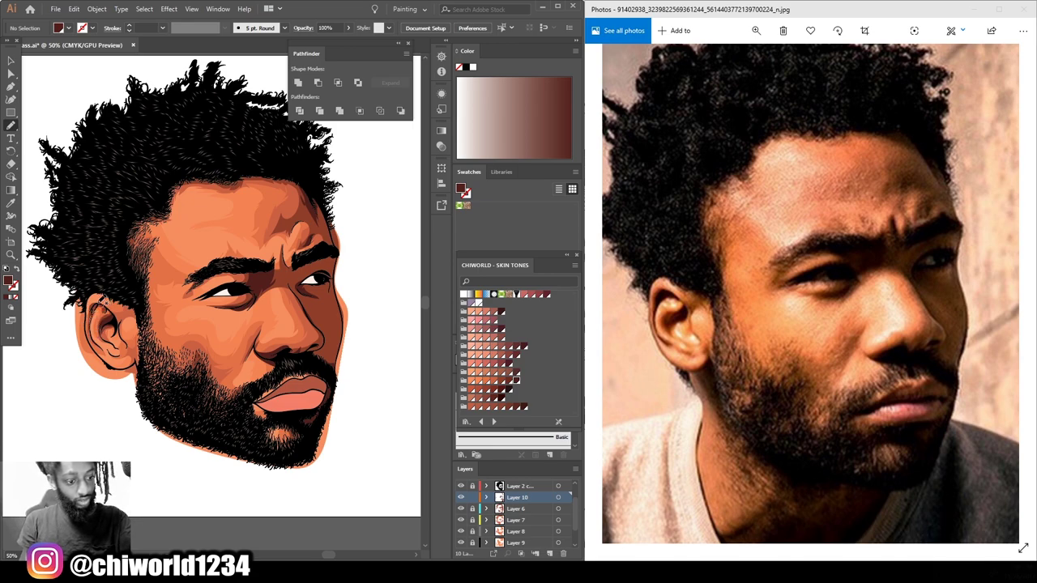
pyautogui.moveTo(94, 314); pyautogui.dragTo(100, 335)
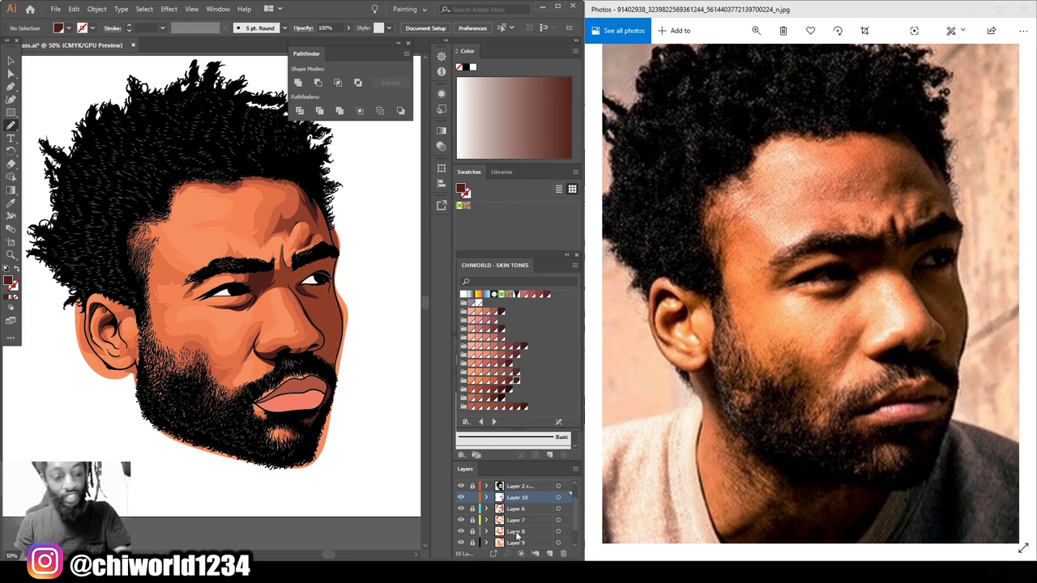
# Add a new layer above Layer 10 and draw pale peach highlight shapes on the nose, near cheek, smile fold and forehead.
pyautogui.click(471, 336)
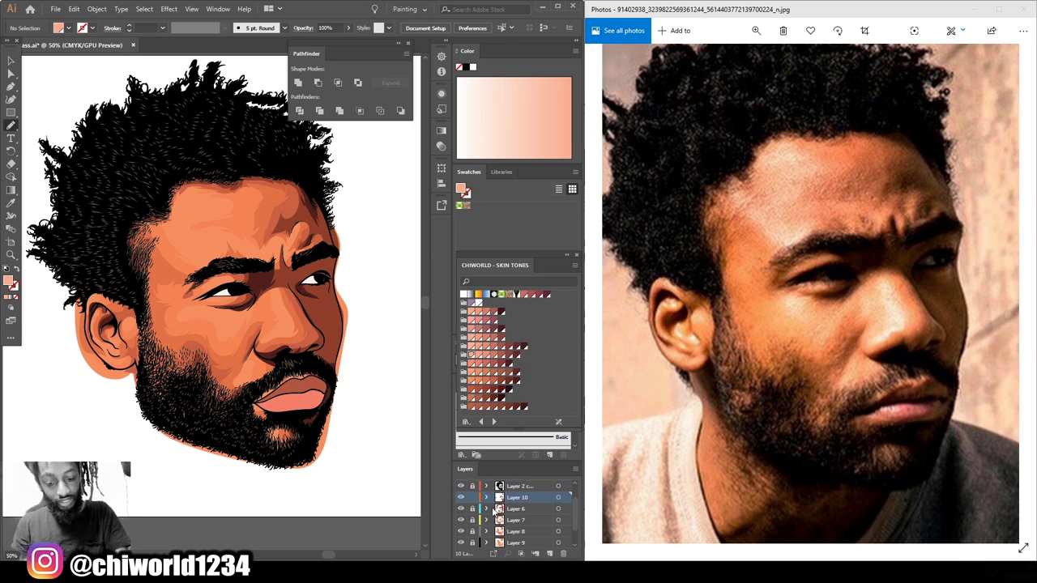
pyautogui.click(550, 553)
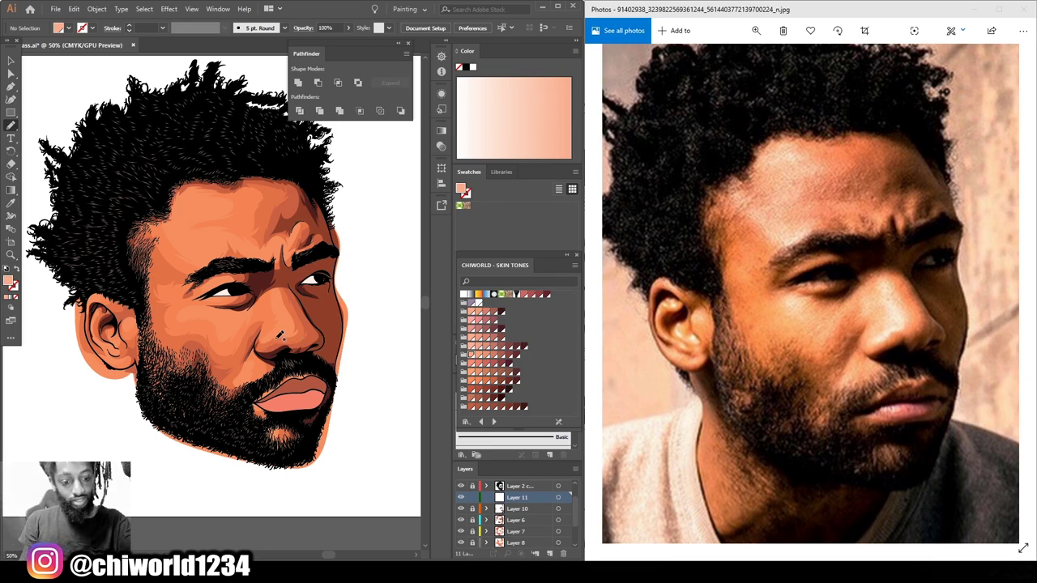
pyautogui.moveTo(273, 332)
pyautogui.mouseDown()
pyautogui.moveTo(301, 326)
pyautogui.moveTo(280, 292)
pyautogui.moveTo(282, 336)
pyautogui.mouseUp()
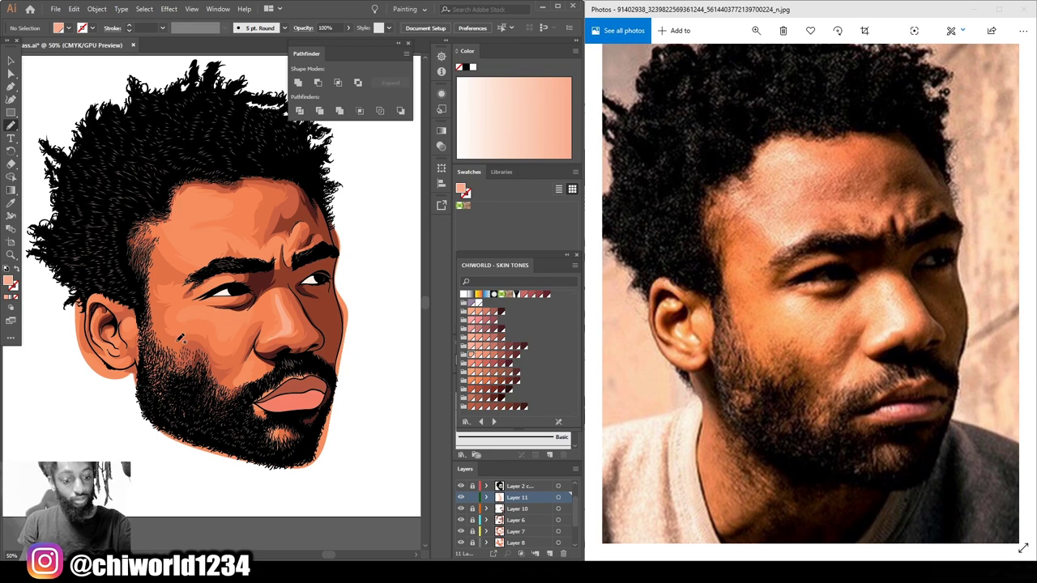
pyautogui.moveTo(186, 312); pyautogui.dragTo(218, 314)
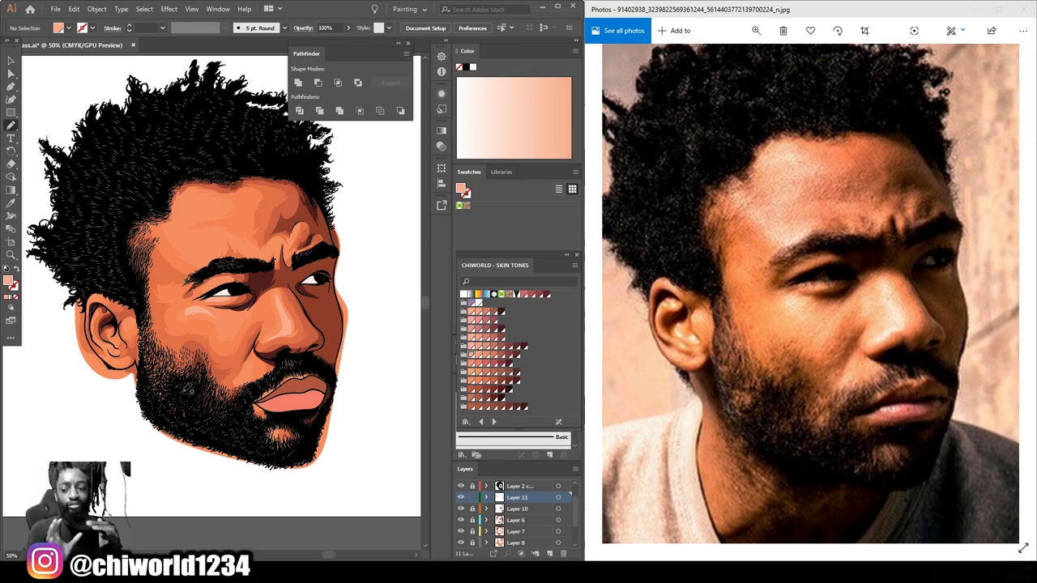
pyautogui.moveTo(245, 370); pyautogui.dragTo(241, 381)
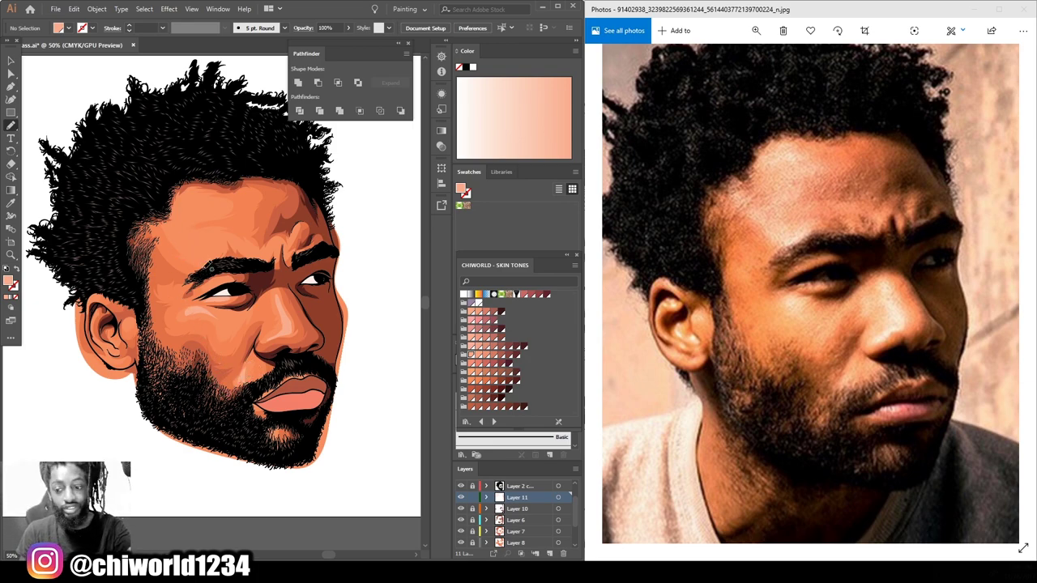
pyautogui.moveTo(214, 263)
pyautogui.mouseDown()
pyautogui.moveTo(209, 241)
pyautogui.moveTo(182, 224)
pyautogui.moveTo(219, 208)
pyautogui.moveTo(208, 191)
pyautogui.moveTo(179, 204)
pyautogui.moveTo(168, 233)
pyautogui.moveTo(197, 267)
pyautogui.mouseUp()
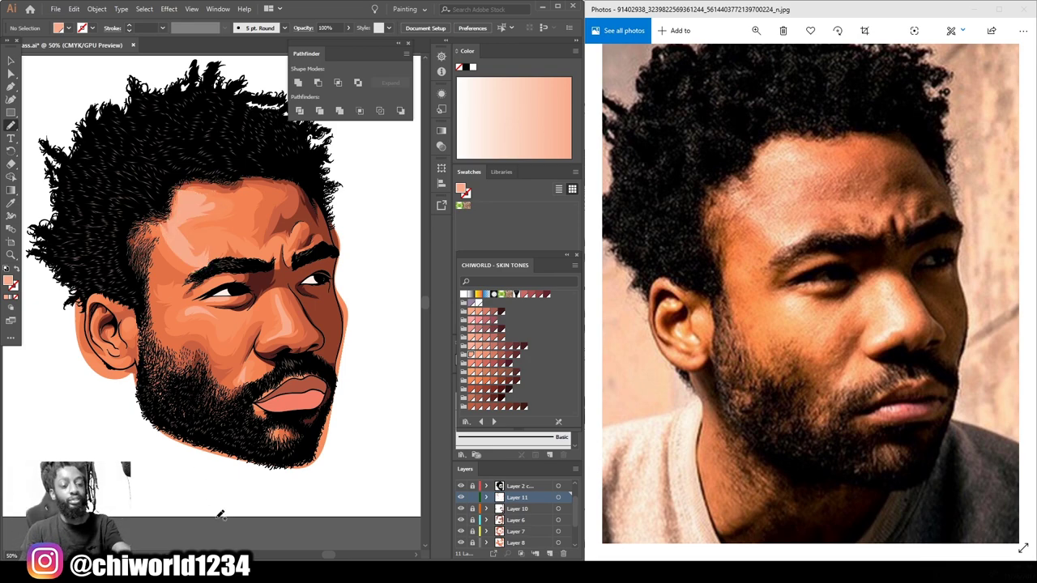